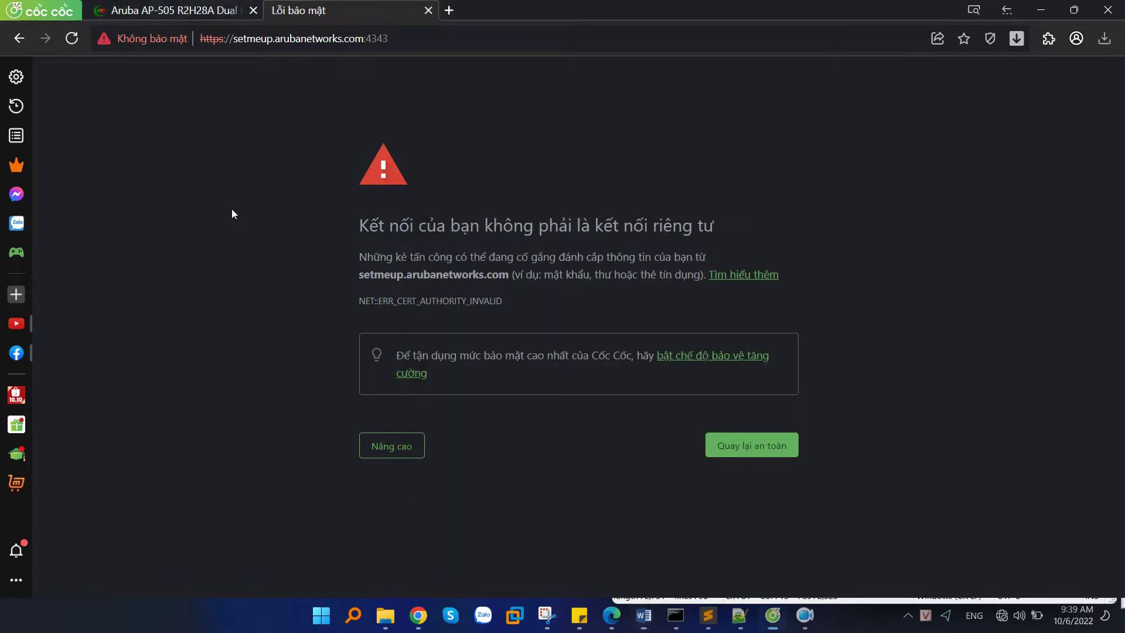
# Bypass the certificate warning and sign in to Instant with the default admin username and password.
pyautogui.click(390, 445)
pyautogui.click(499, 553)
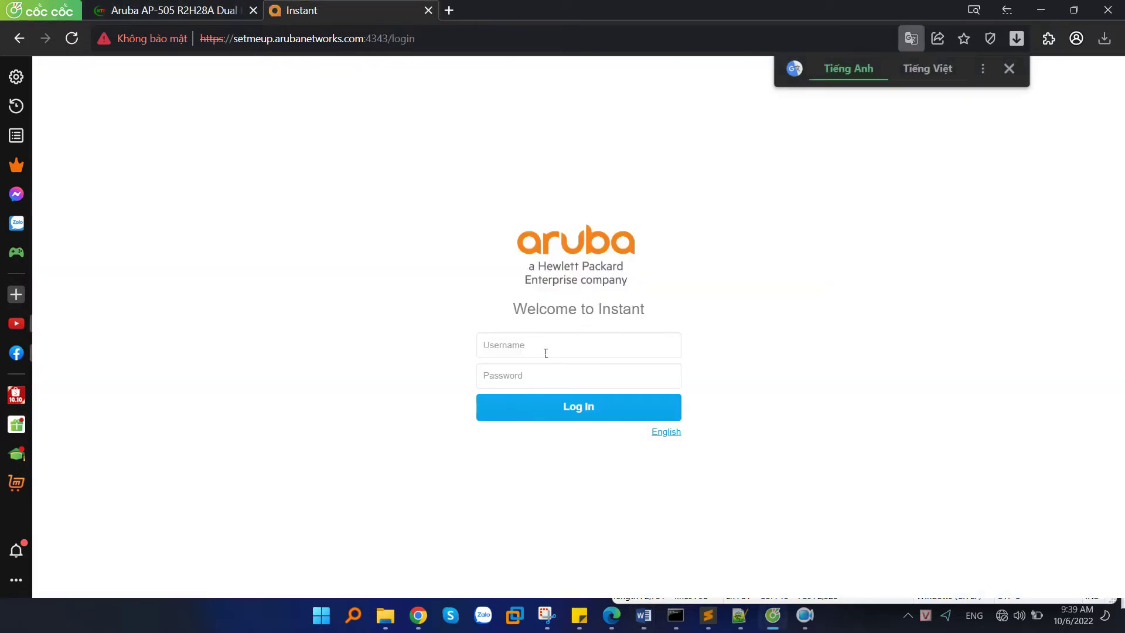
pyautogui.click(546, 353)
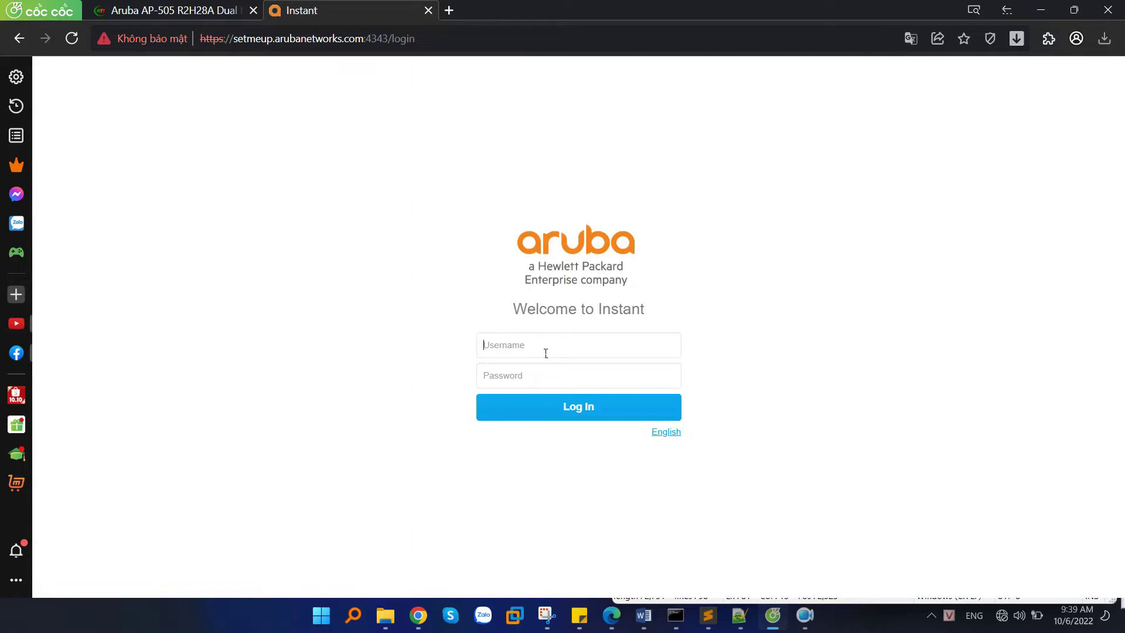
pyautogui.write('admin')
pyautogui.hotkey('alt', 'Tab')
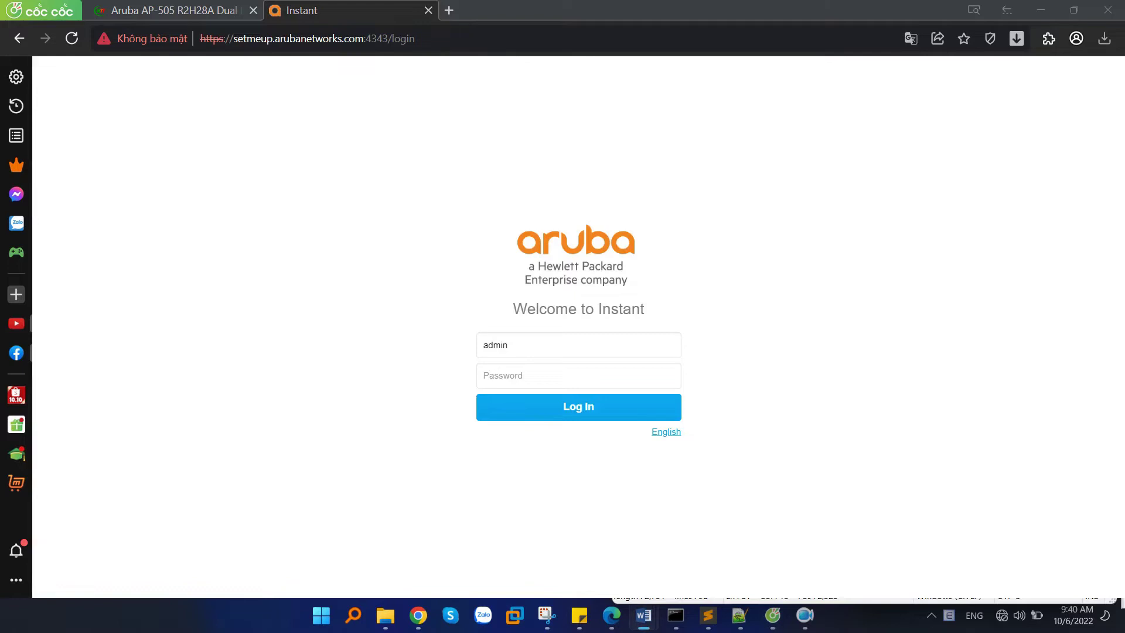
pyautogui.click(500, 376)
pyautogui.write('admi')
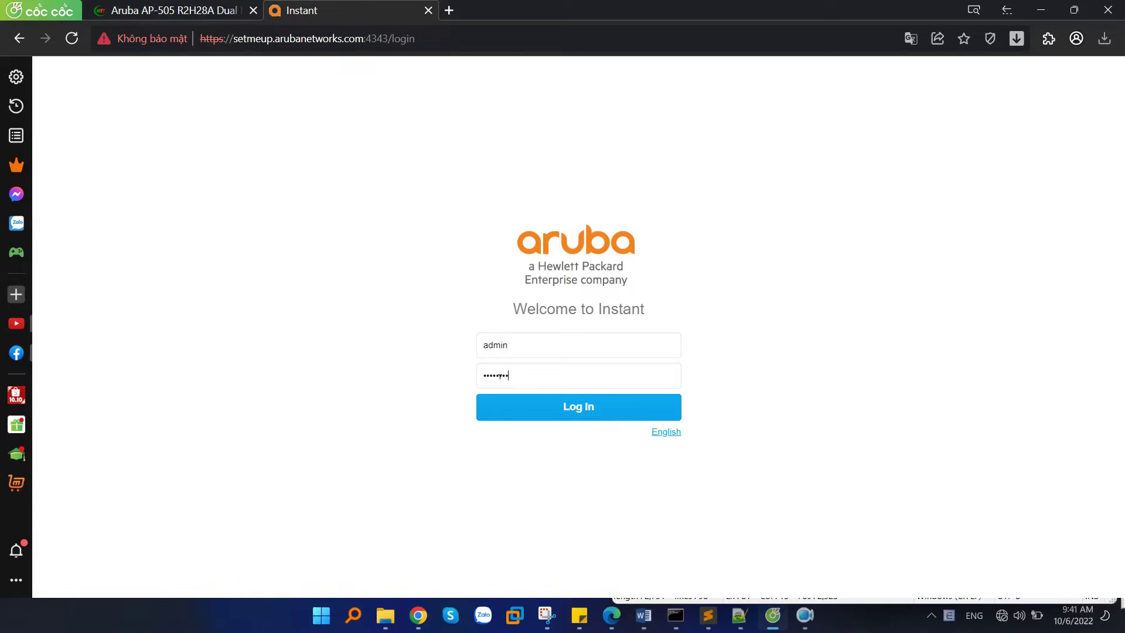
pyautogui.press('Return')
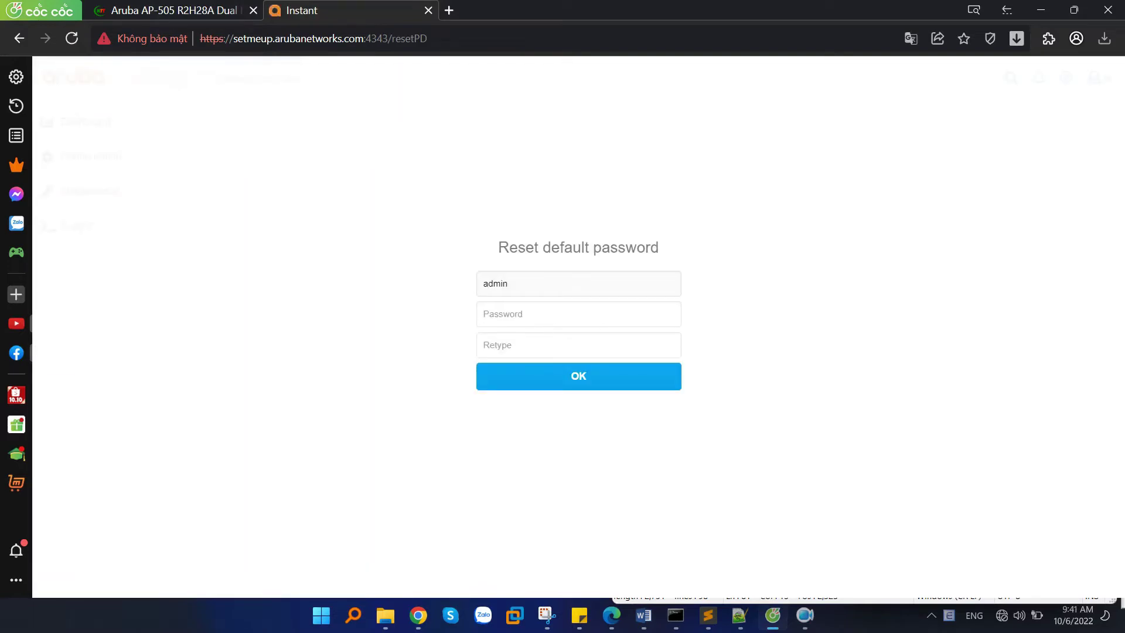
# Enter and submit a new administrator password on the reset form.
pyautogui.press('capslock')
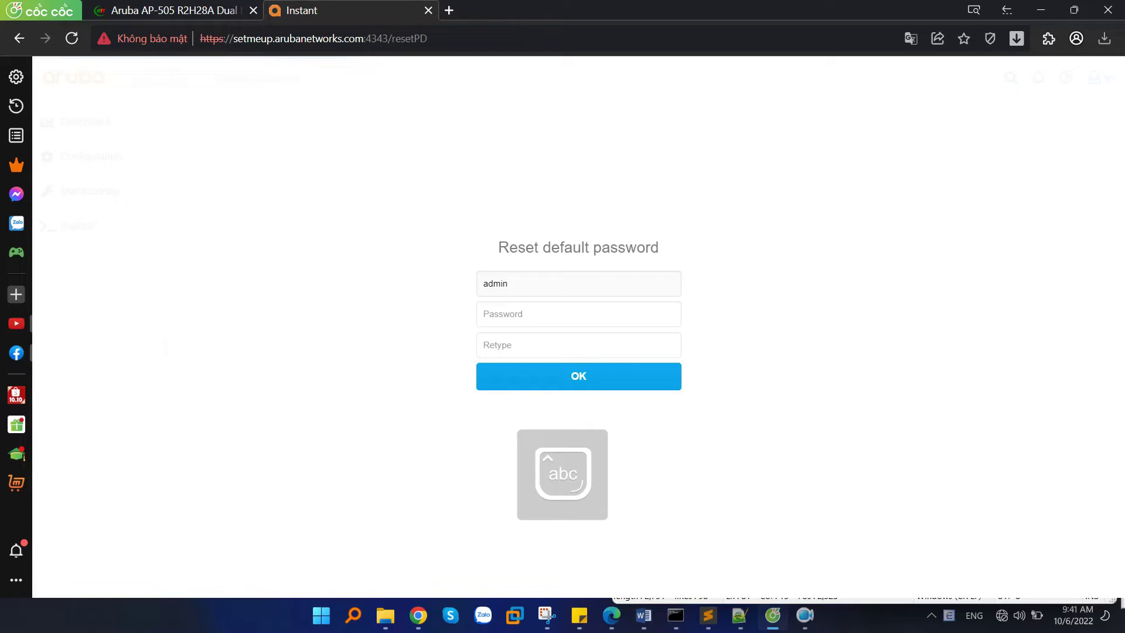
pyautogui.click(513, 318)
pyautogui.write('••')
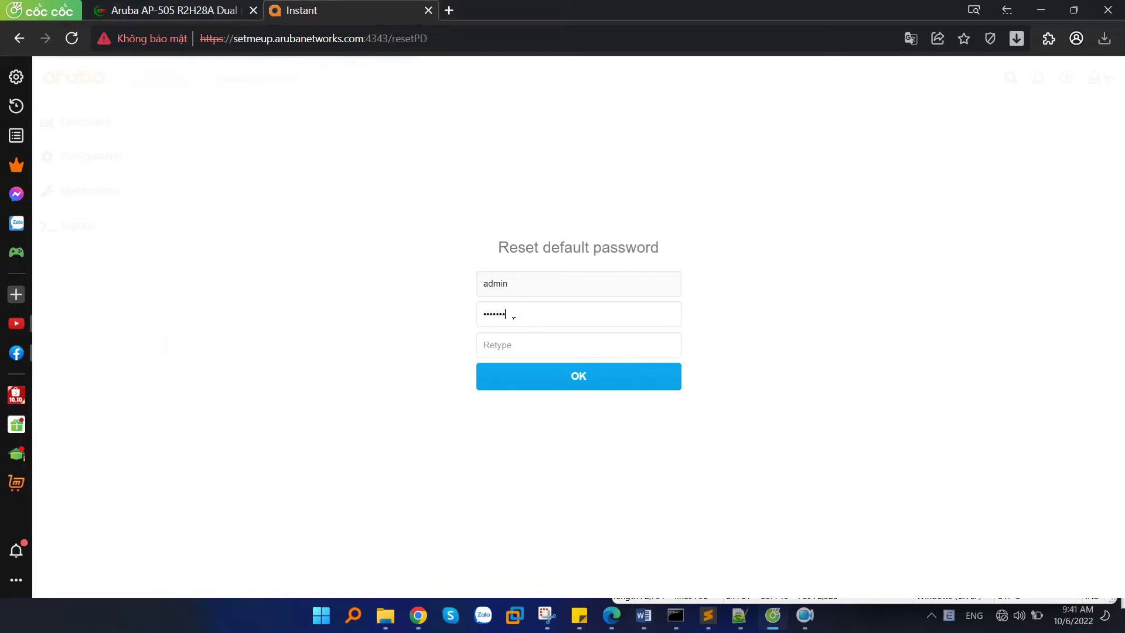
pyautogui.write('•')
pyautogui.press('Return')
# Log back in as admin using the new password.
pyautogui.click(537, 342)
pyautogui.write('admin')
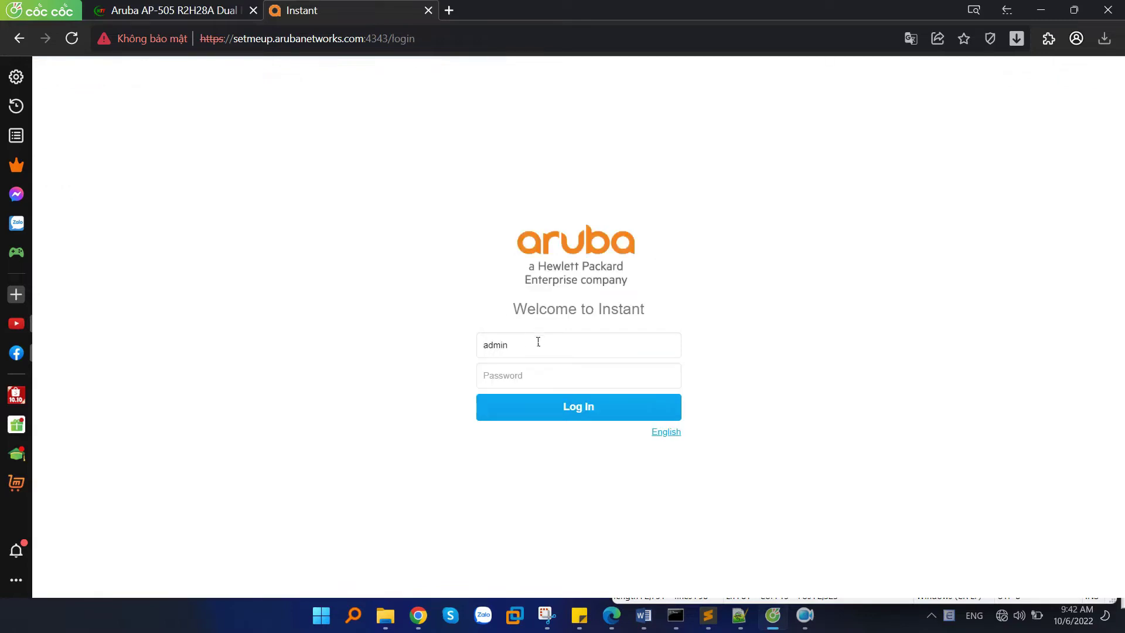
pyautogui.press('Tab')
pyautogui.write('••')
pyautogui.press('Return')
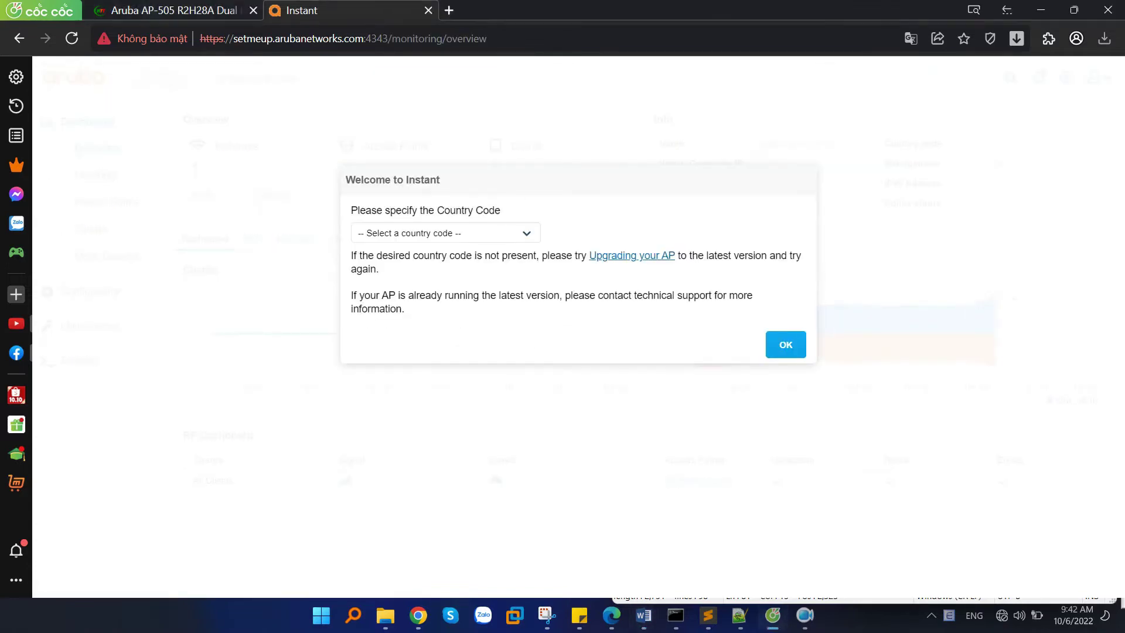
# Choose VN - Vietnam as the access point's country code and confirm it.
pyautogui.click(521, 234)
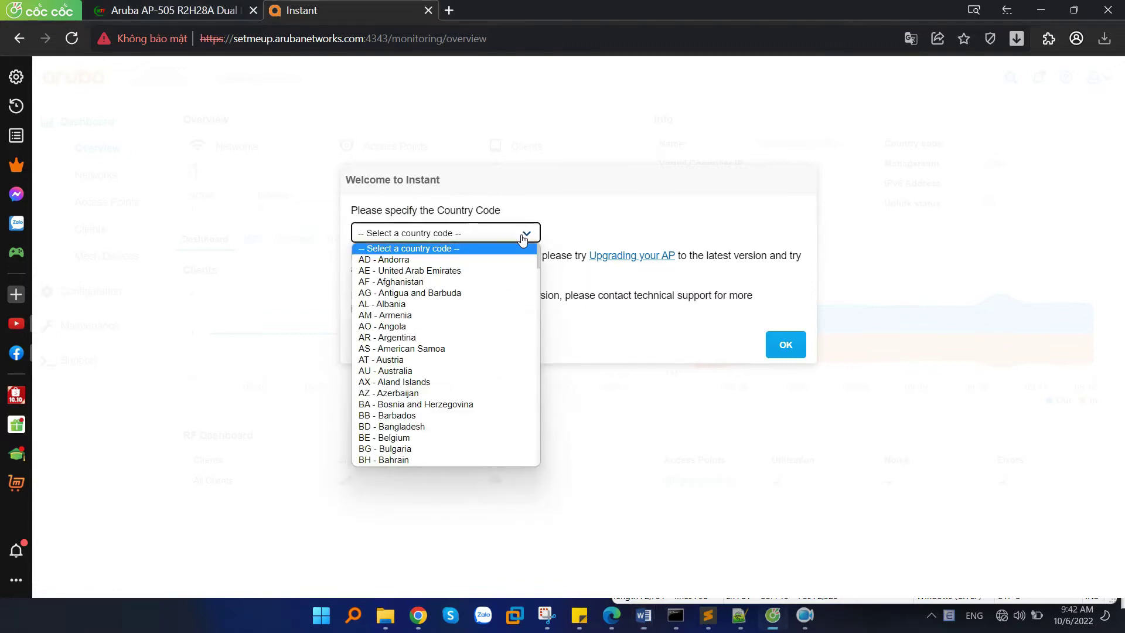
pyautogui.scroll(-20, 480, 327)
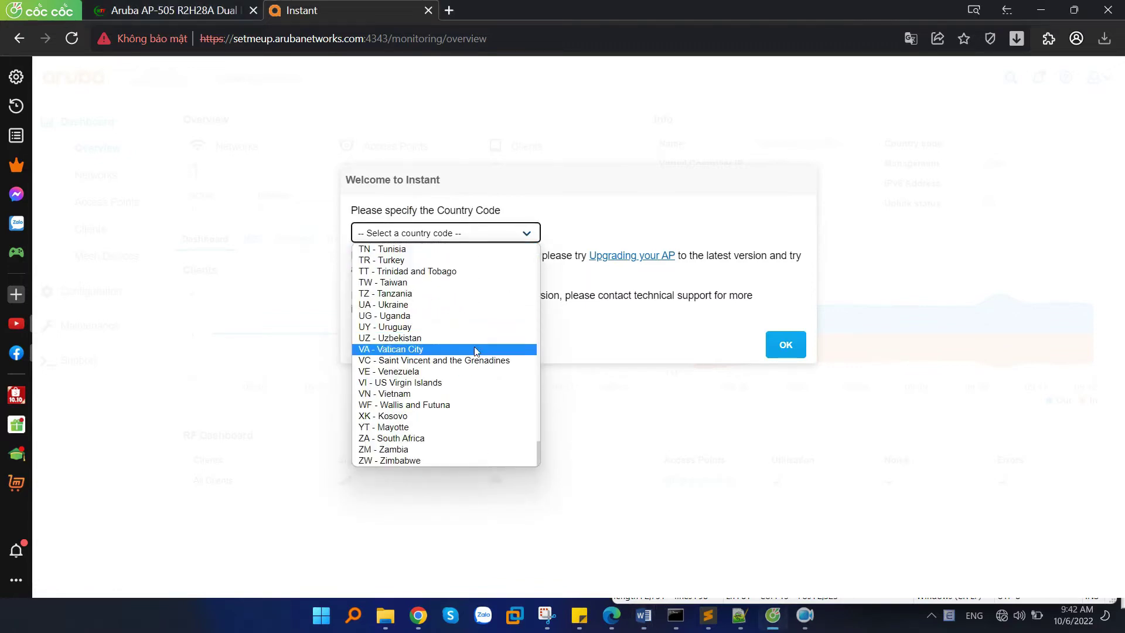
pyautogui.click(411, 394)
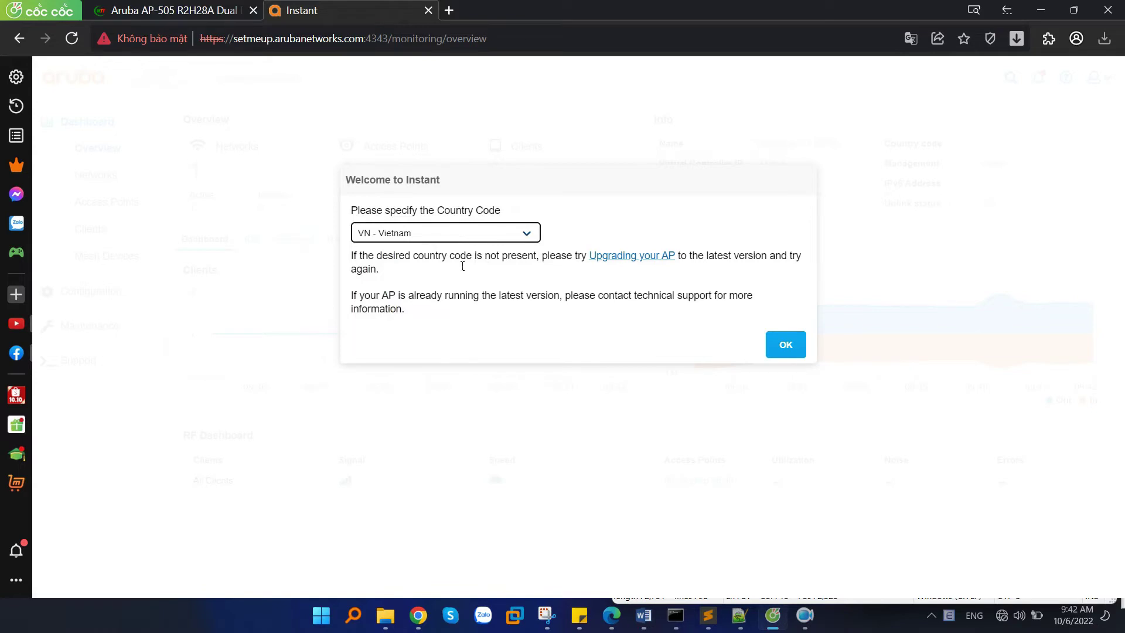
pyautogui.click(791, 346)
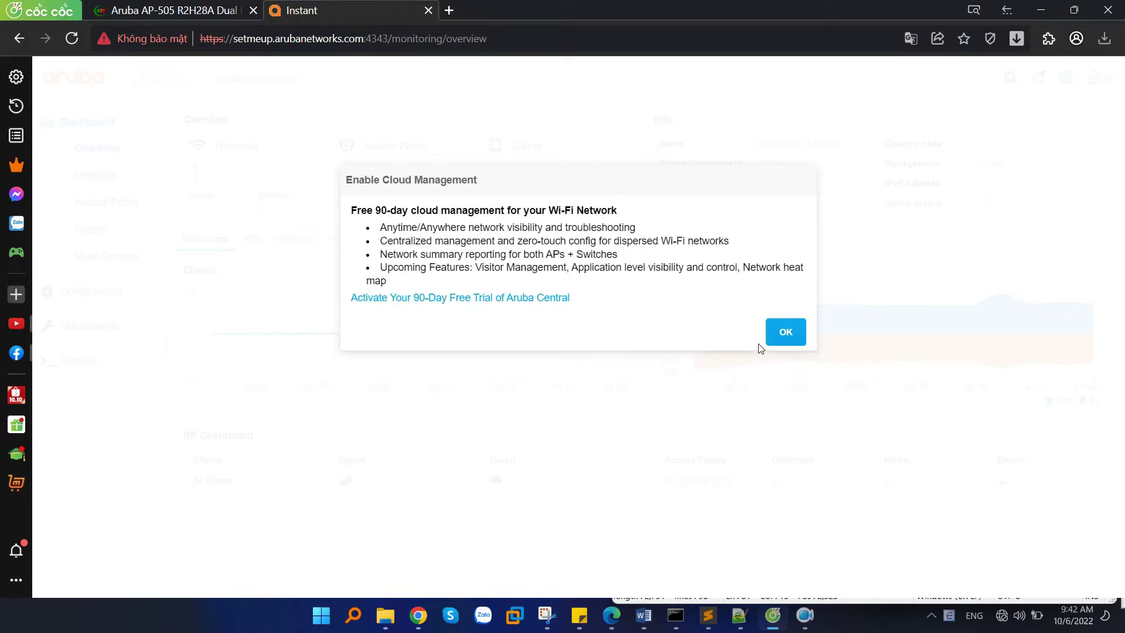
pyautogui.moveTo(414, 217); pyautogui.dragTo(617, 212)
pyautogui.tripleClick(593, 215)
pyautogui.click(621, 234)
# Dismiss the cloud offer, confirm firmware 8.7.1.3 under Maintenance > About, then return to Overview.
pyautogui.click(784, 333)
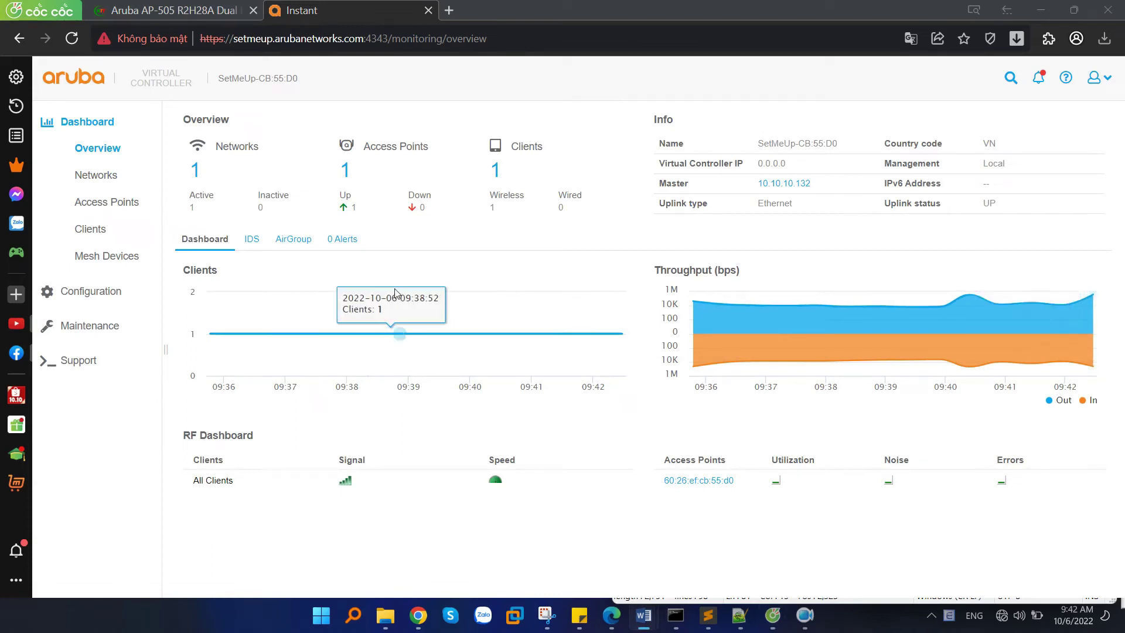
pyautogui.click(93, 327)
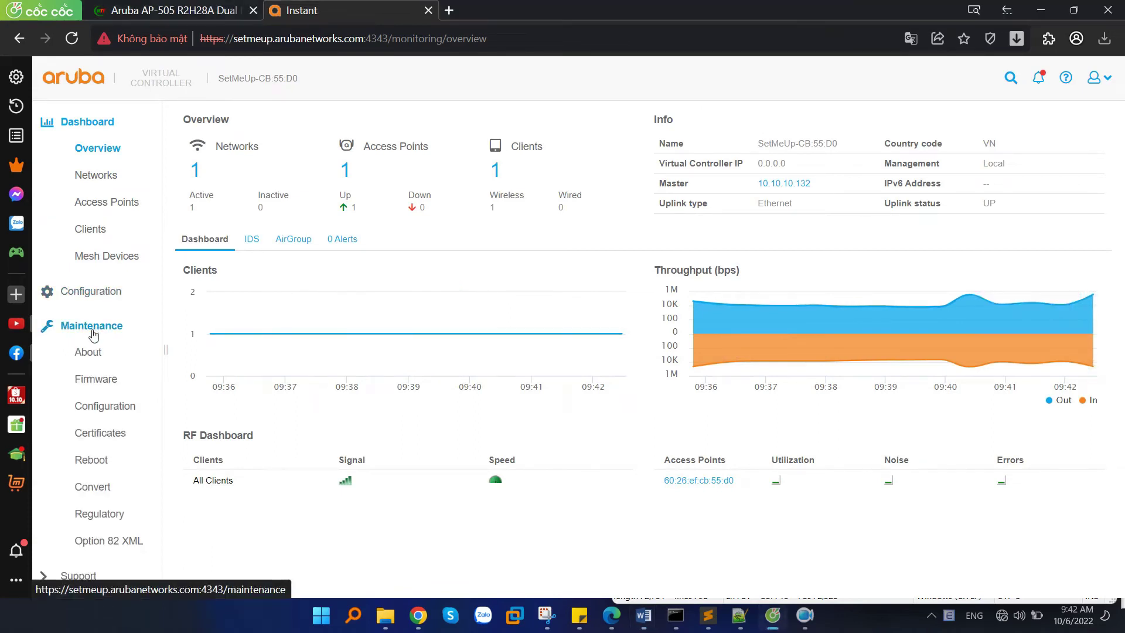
pyautogui.click(96, 354)
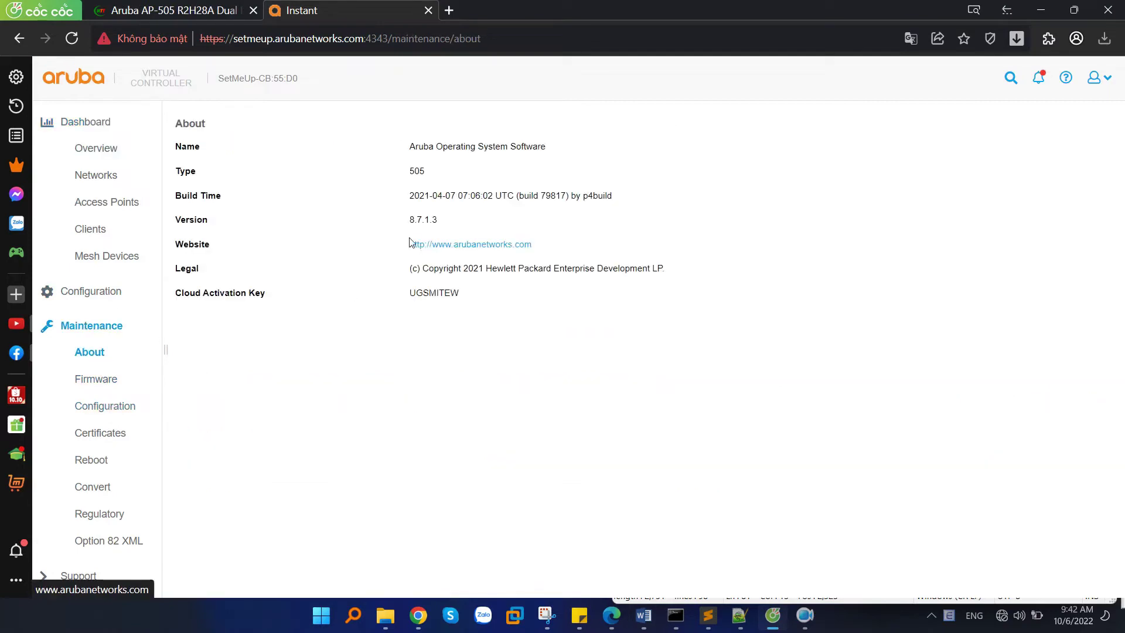
pyautogui.moveTo(410, 221); pyautogui.dragTo(448, 224)
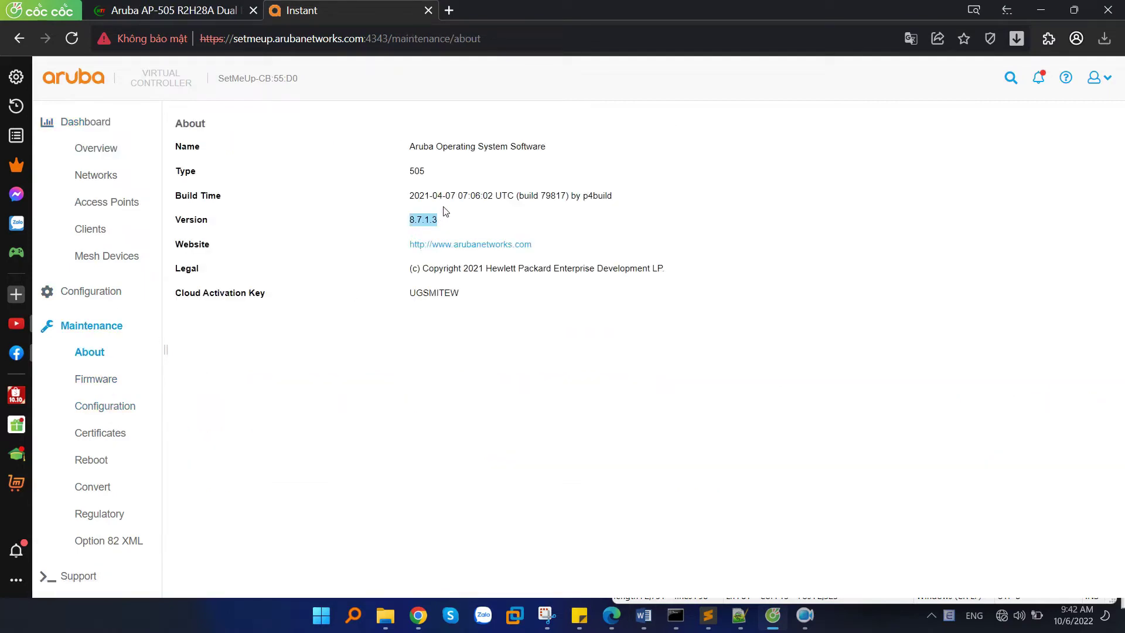
pyautogui.click(667, 202)
pyautogui.click(97, 148)
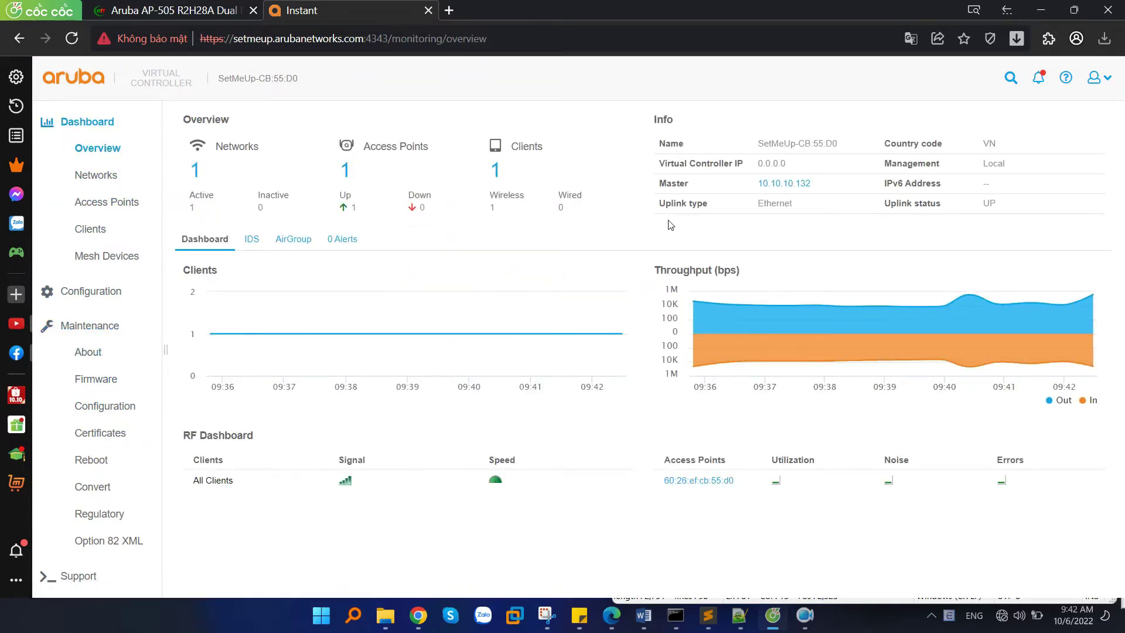
pyautogui.hotkey('alt', 'Tab')
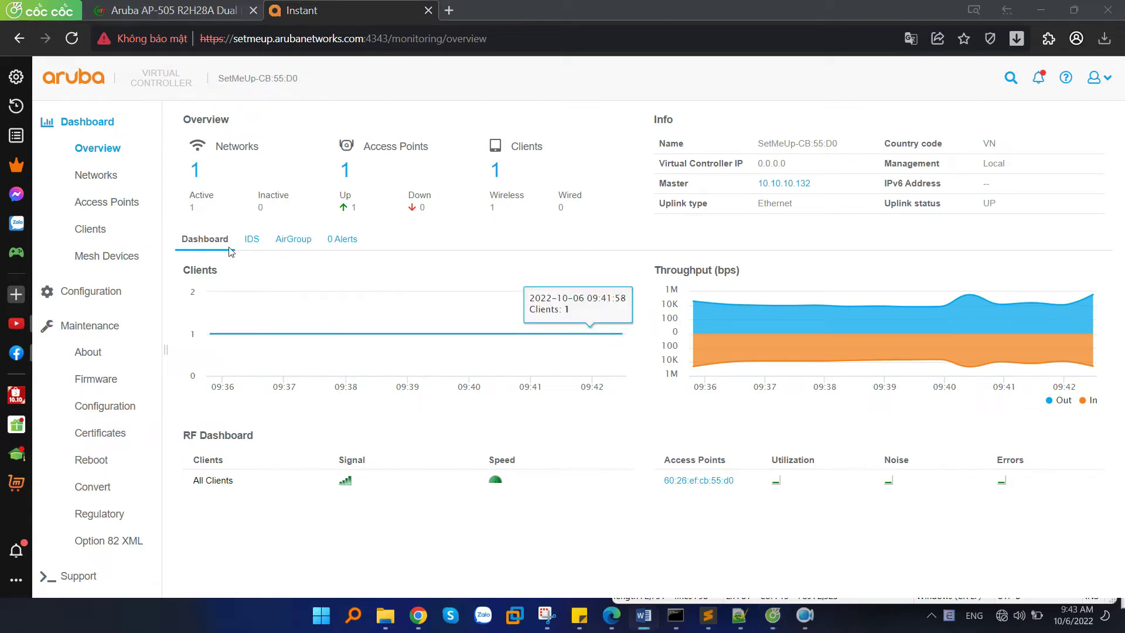
# Review the Win 10 client's IP, channel 1, signal strength and 270 Mbps speed on Clients.
pyautogui.click(107, 234)
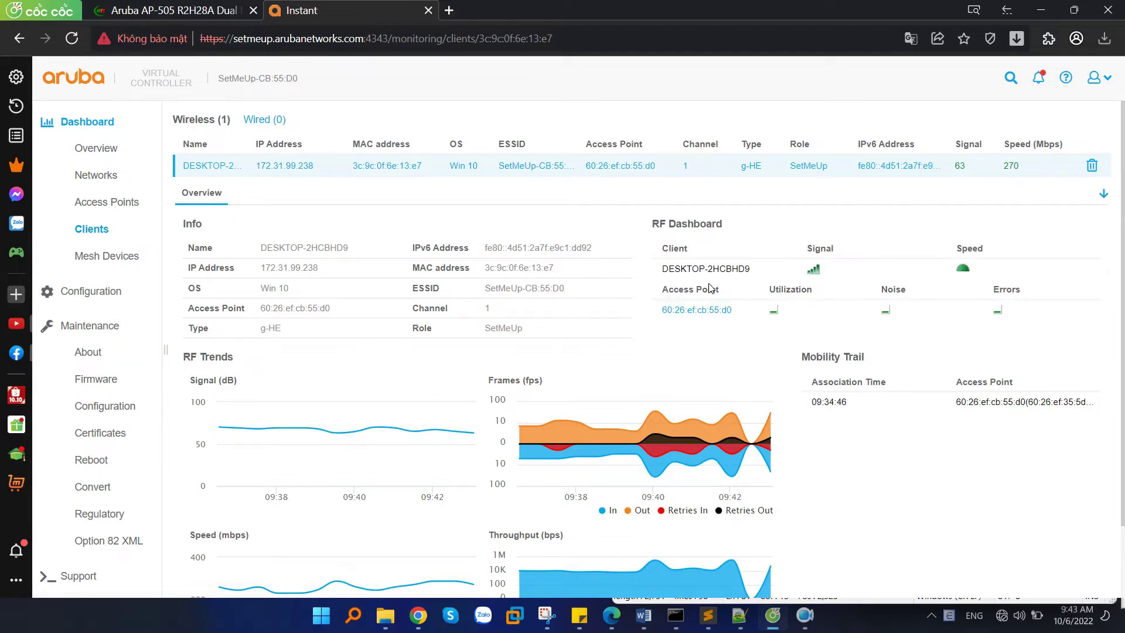
pyautogui.moveTo(261, 267); pyautogui.dragTo(326, 309)
pyautogui.click(353, 171)
pyautogui.doubleClick(968, 144)
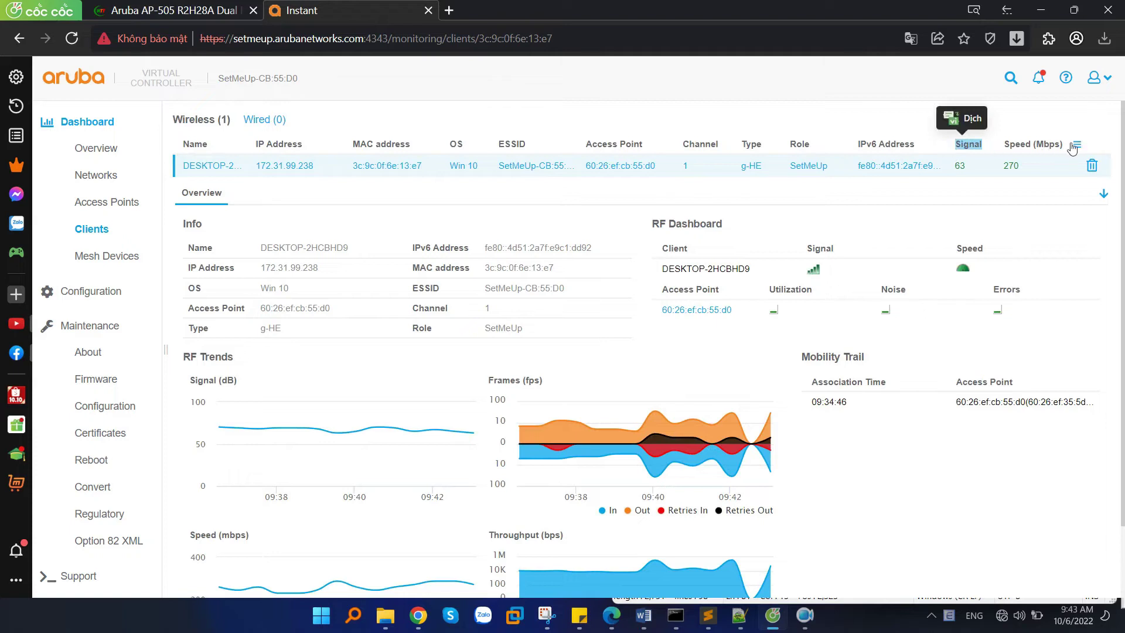
pyautogui.doubleClick(1019, 145)
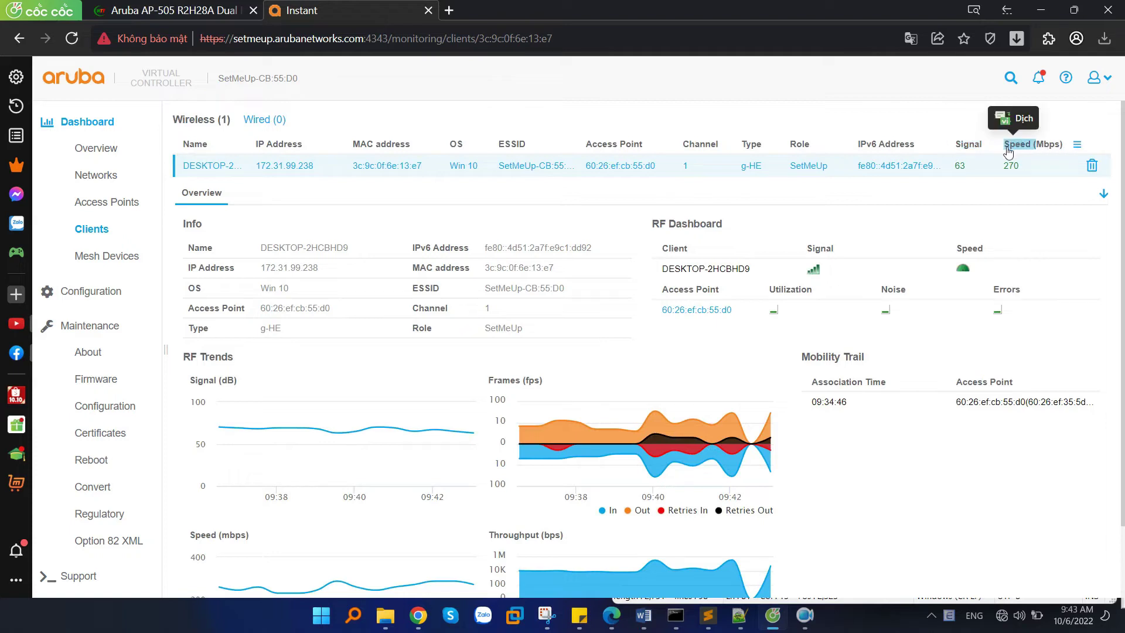
pyautogui.doubleClick(959, 167)
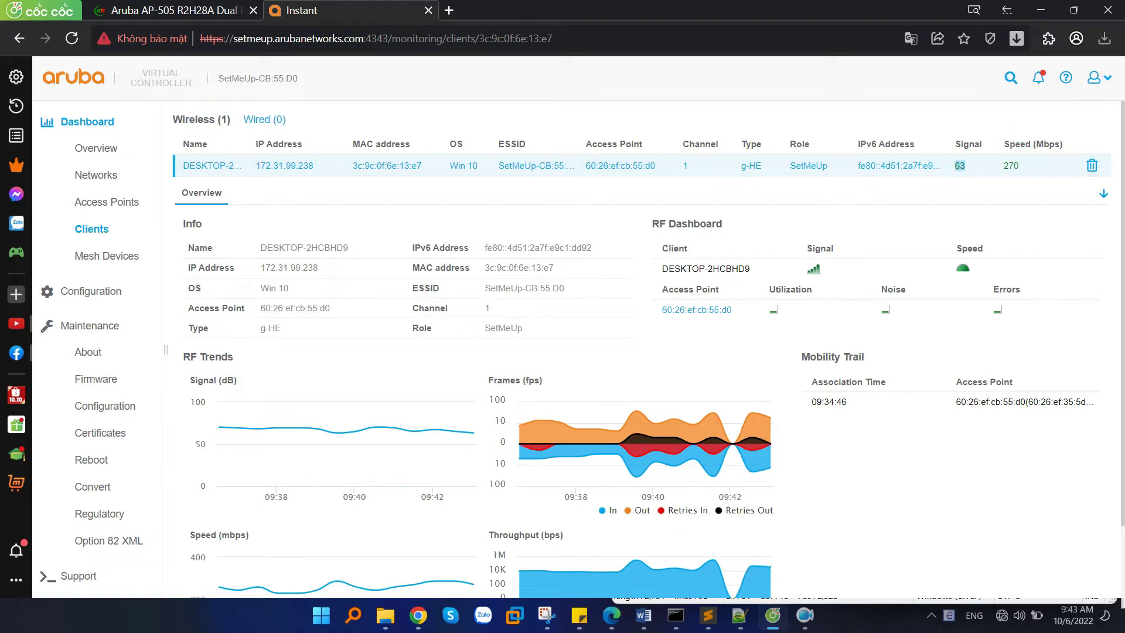
pyautogui.hotkey('alt', 'Tab')
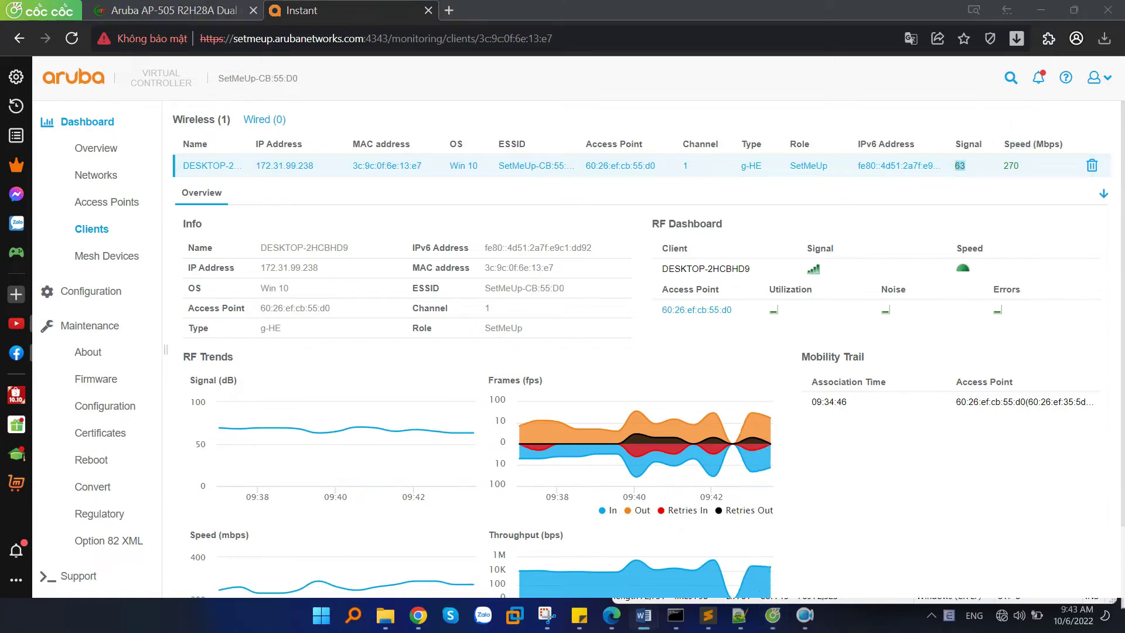
pyautogui.hotkey('alt', 'Tab')
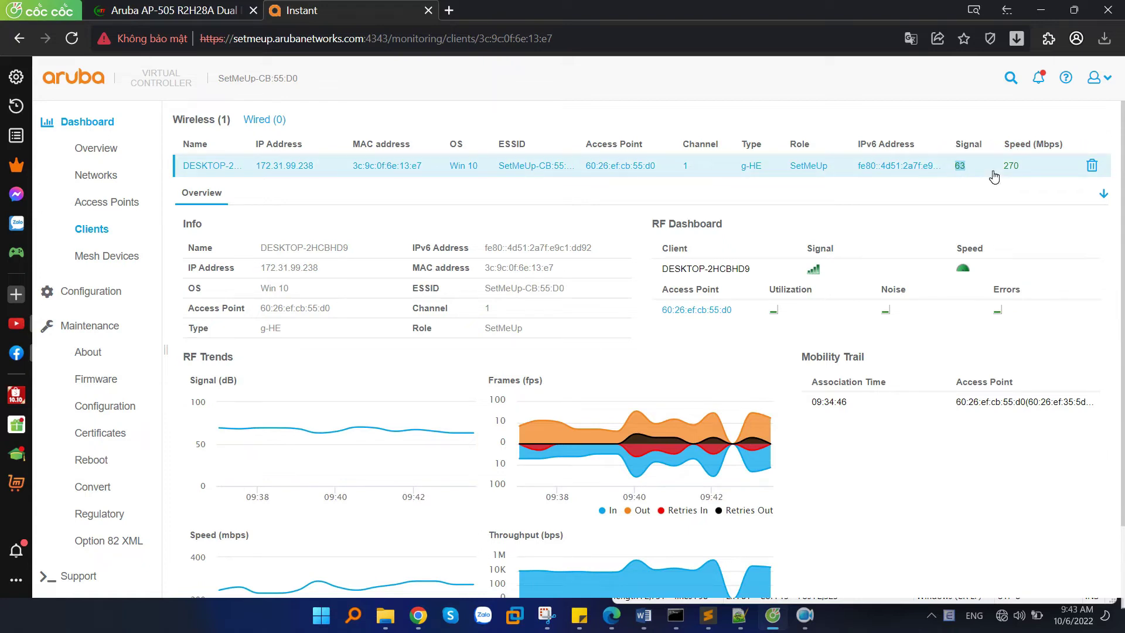
pyautogui.click(963, 162)
pyautogui.doubleClick(961, 162)
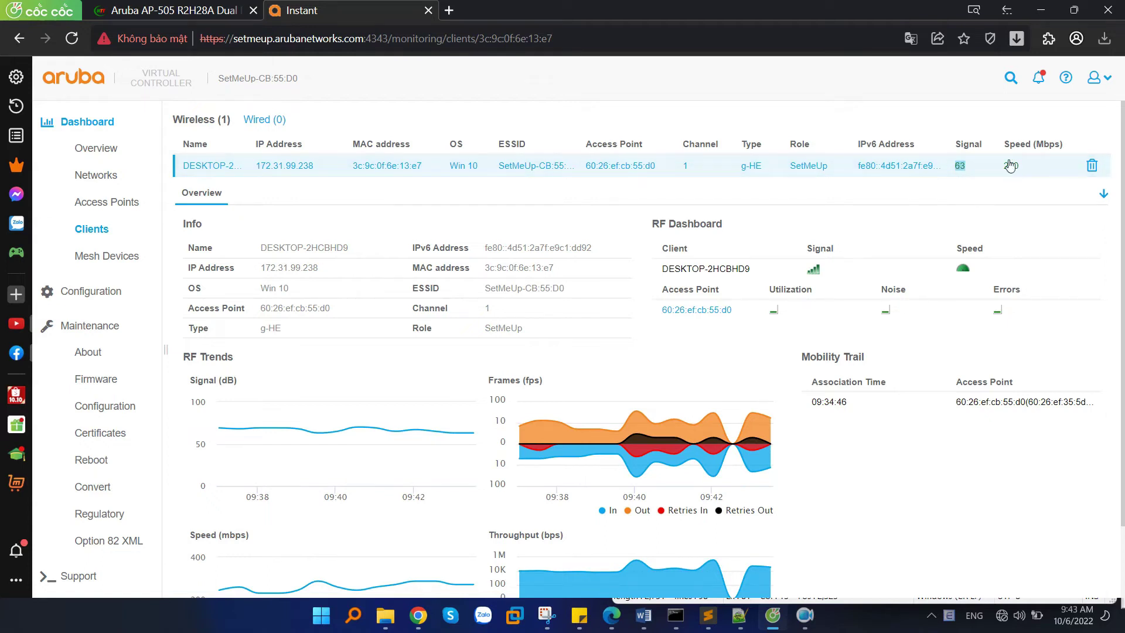
pyautogui.click(105, 292)
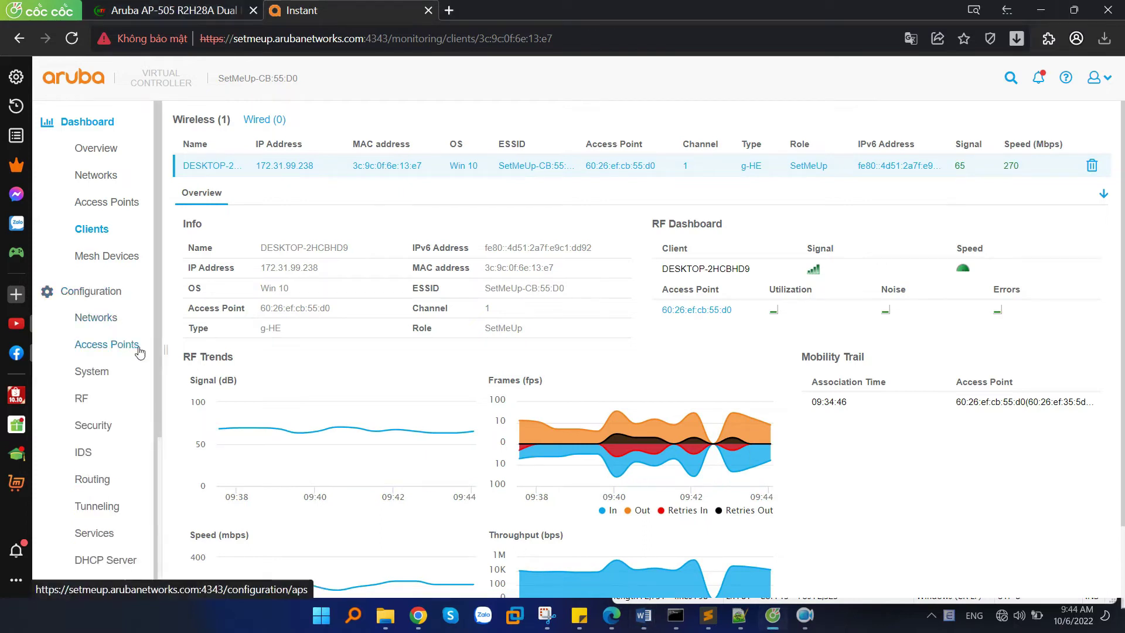
# Start a new Wireless network named Test-aruba.
pyautogui.click(97, 318)
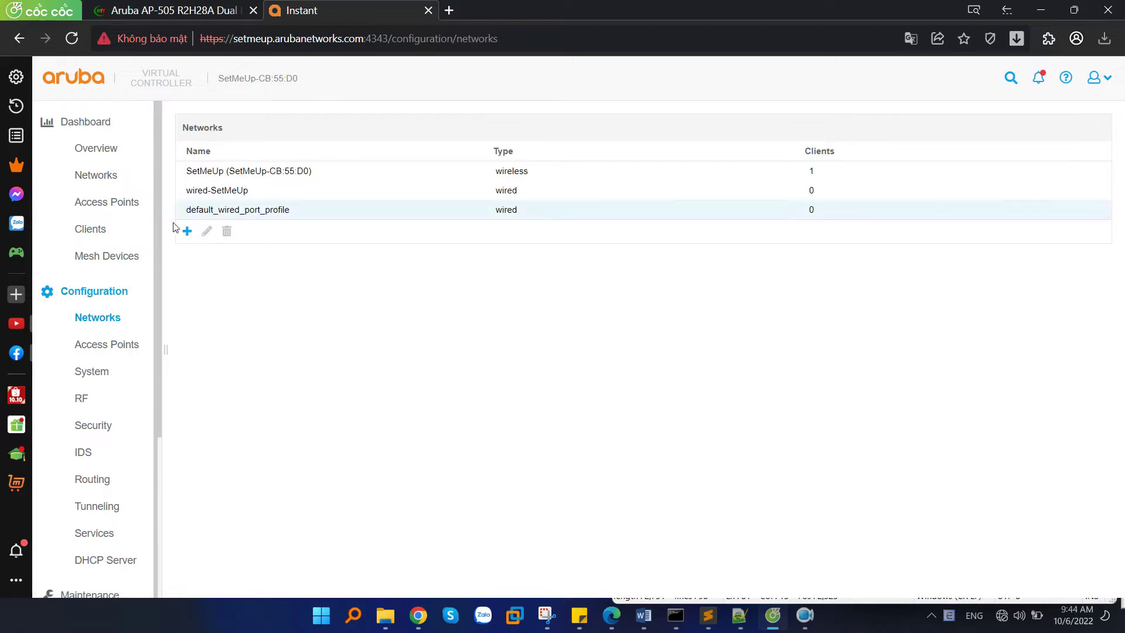
pyautogui.click(188, 233)
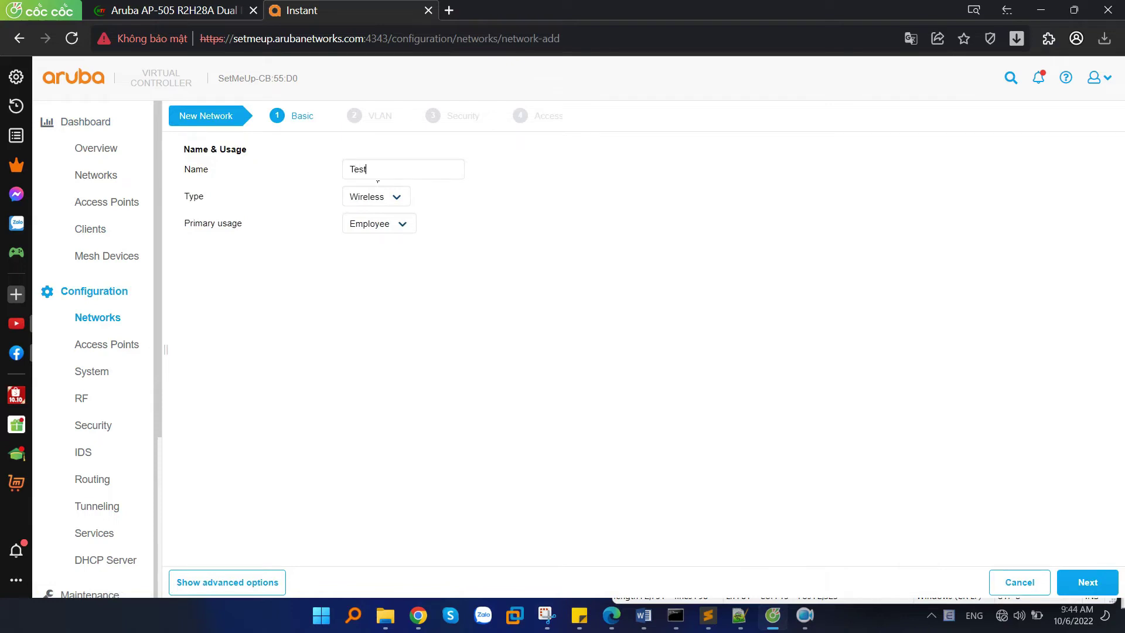
pyautogui.write('Test-aruba')
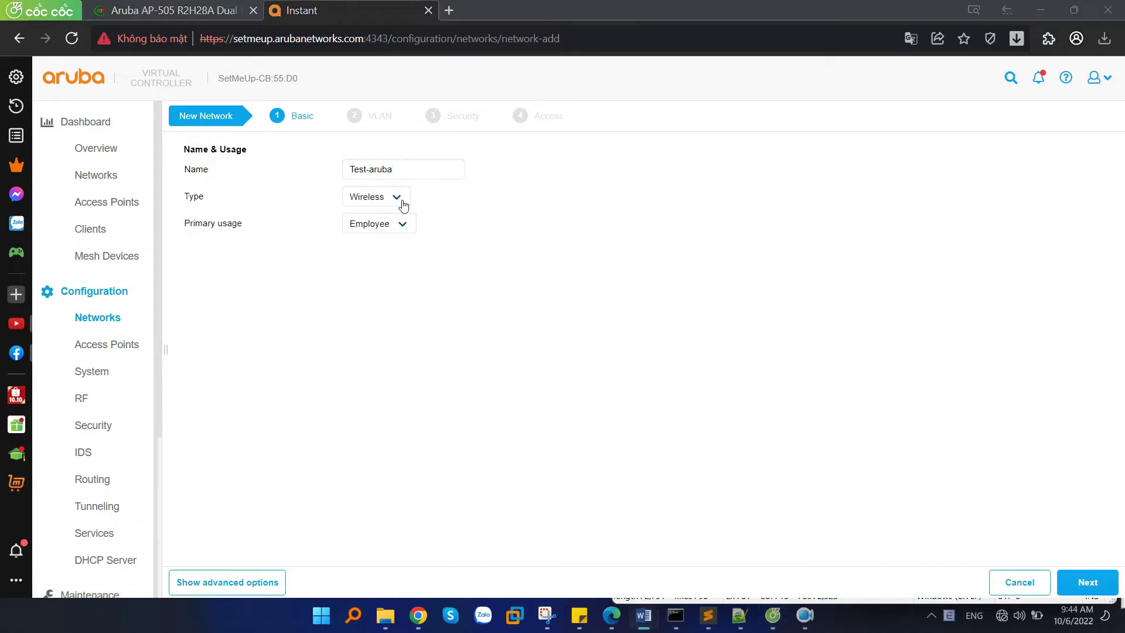
pyautogui.click(390, 199)
pyautogui.click(378, 212)
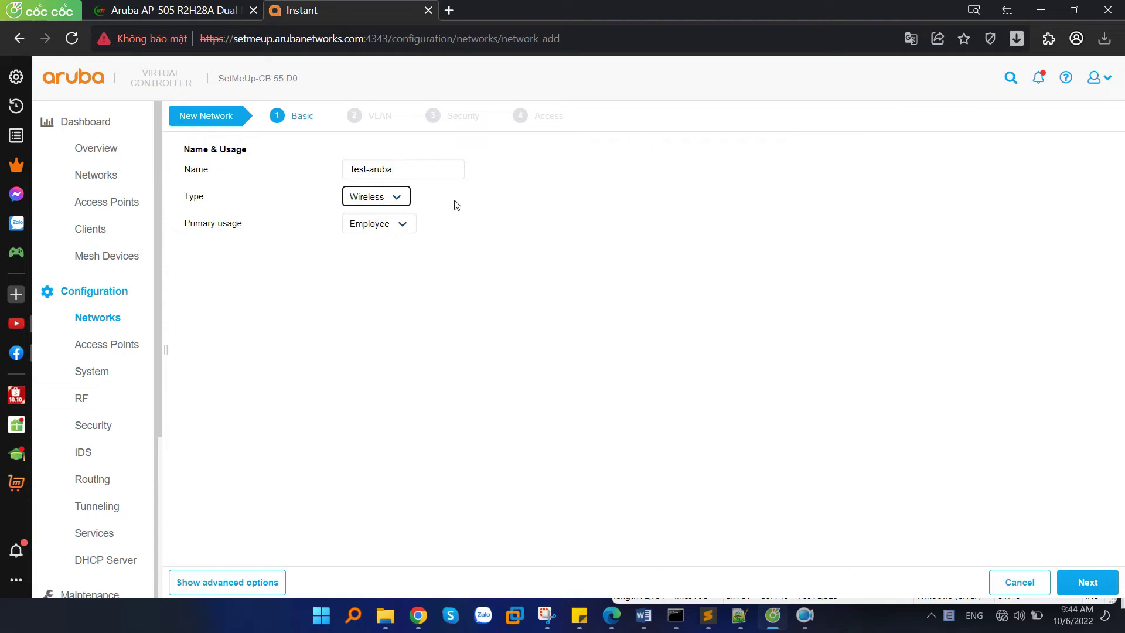
pyautogui.moveTo(193, 228); pyautogui.dragTo(185, 226)
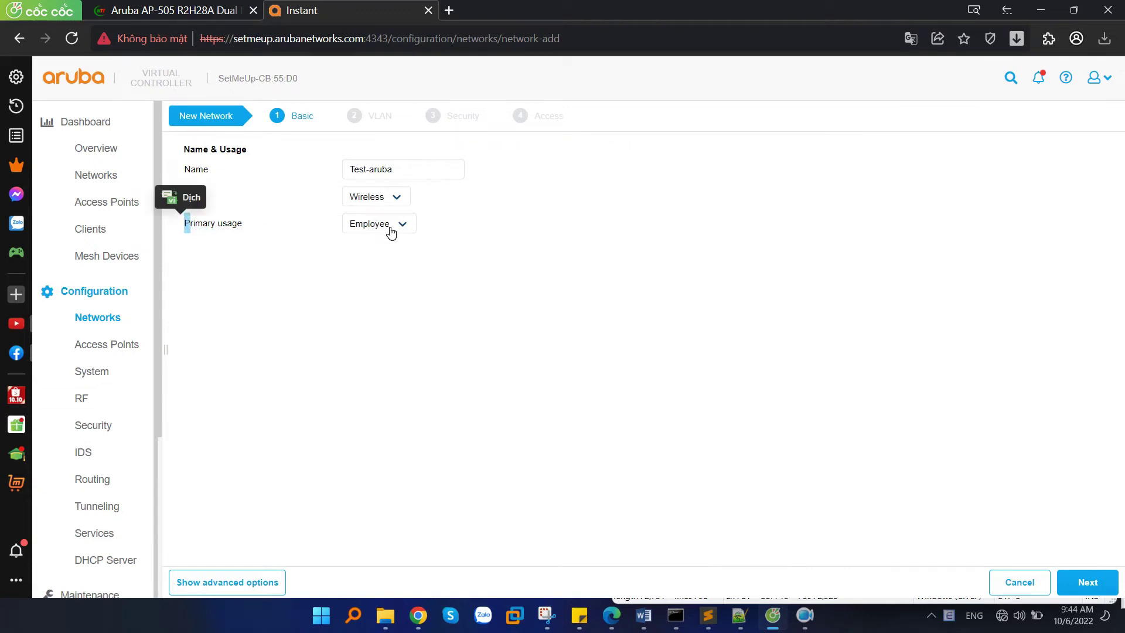
# Set Test-aruba's primary usage to Guest and continue to the VLAN step.
pyautogui.click(389, 229)
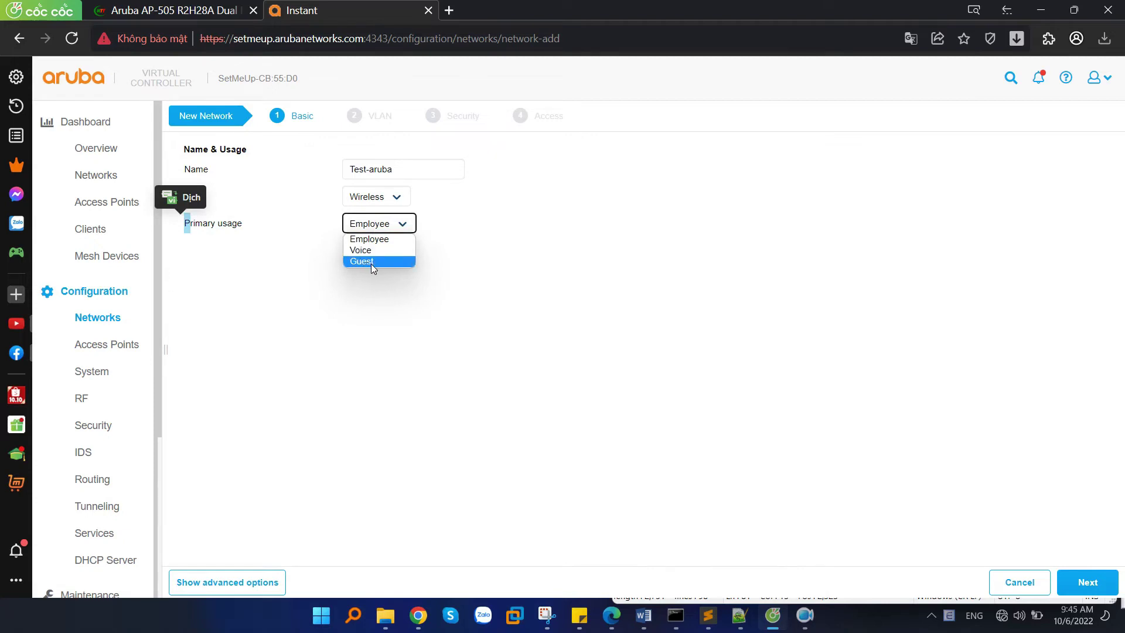
pyautogui.click(371, 261)
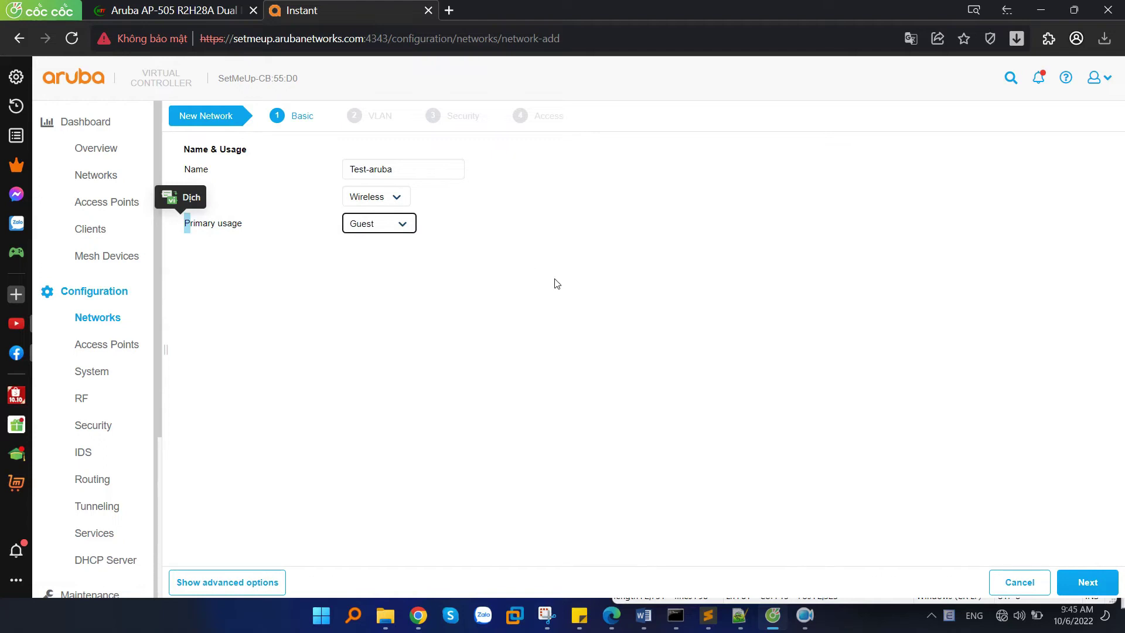
pyautogui.click(1083, 584)
# Check the Internal - Acknowledged splash page on the Security step, then step back.
pyautogui.click(1084, 584)
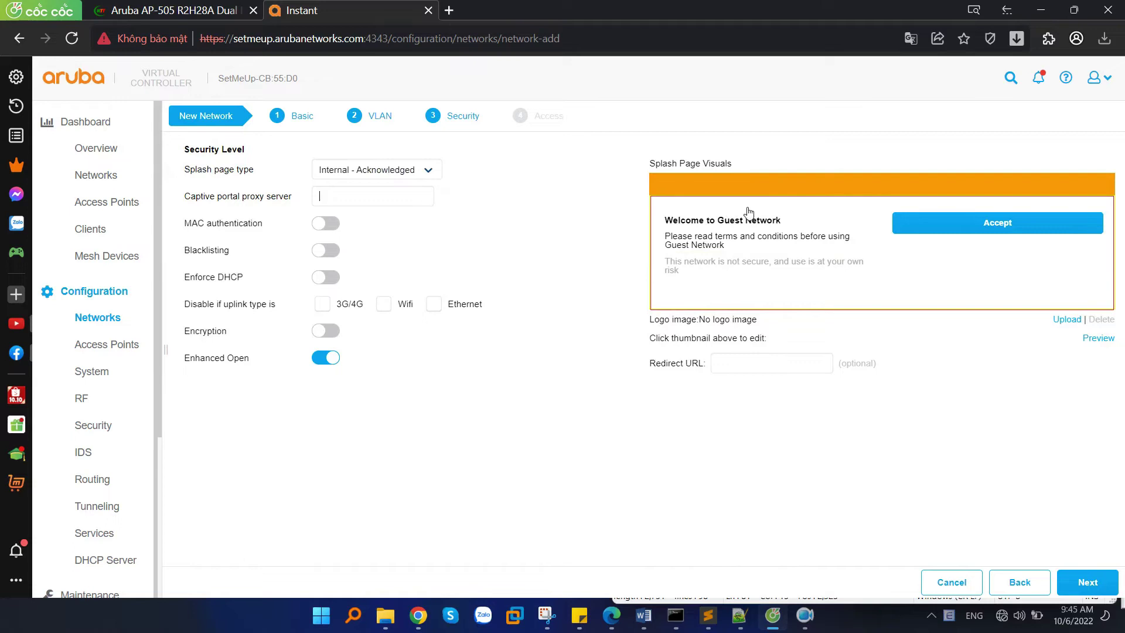
pyautogui.click(352, 176)
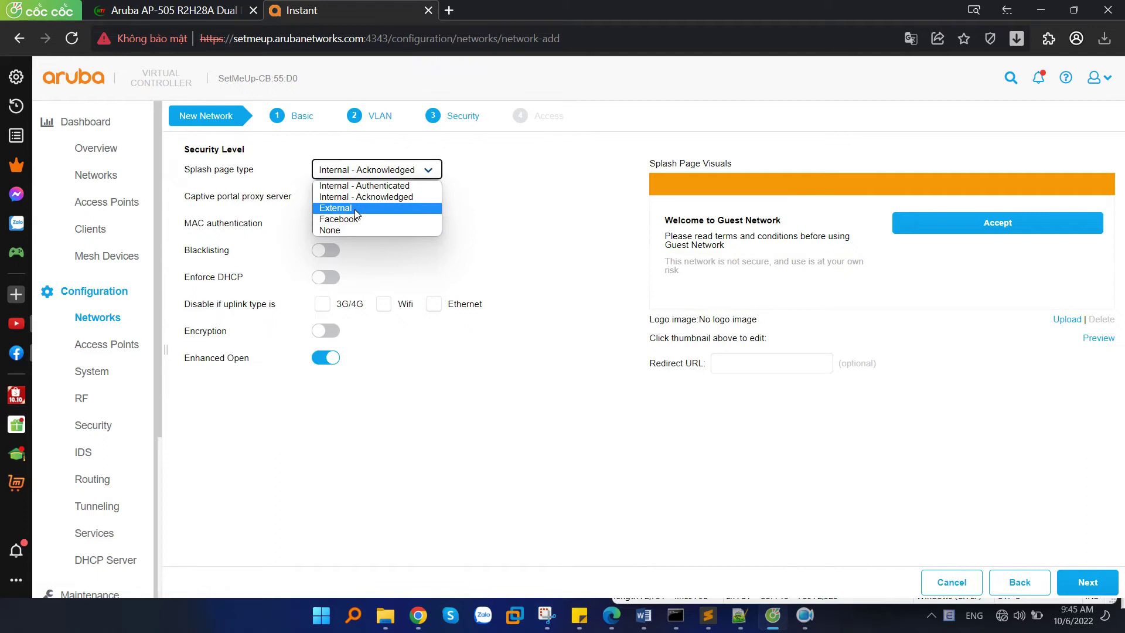
pyautogui.click(799, 370)
pyautogui.click(1019, 581)
# Switch Test-aruba's primary usage back to Employee and reveal the advanced options.
pyautogui.click(1019, 582)
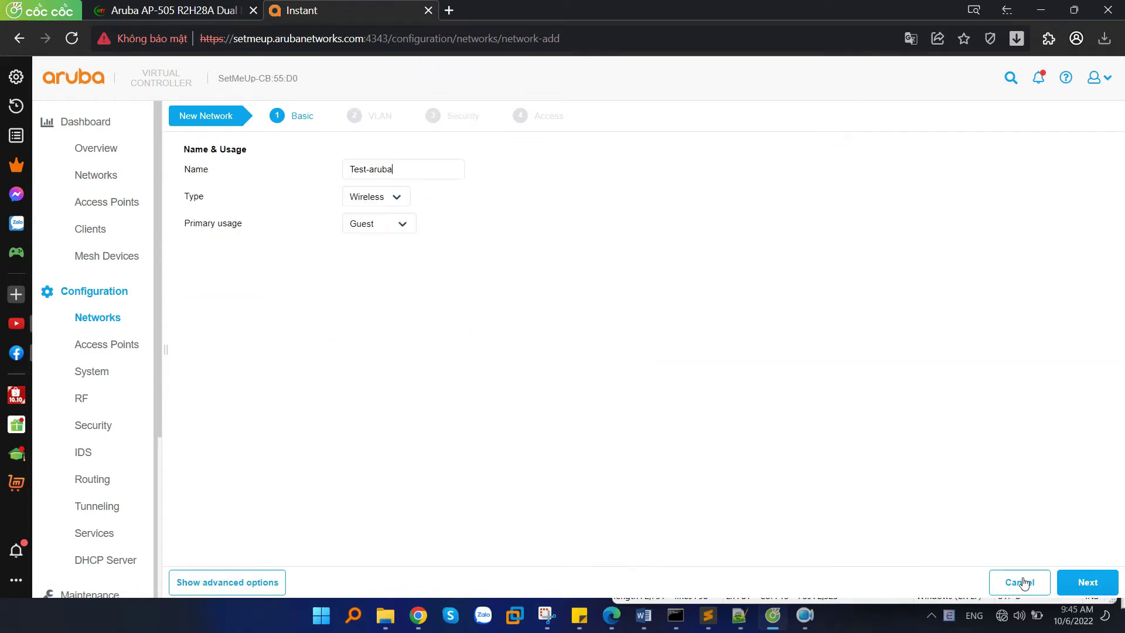
pyautogui.click(406, 227)
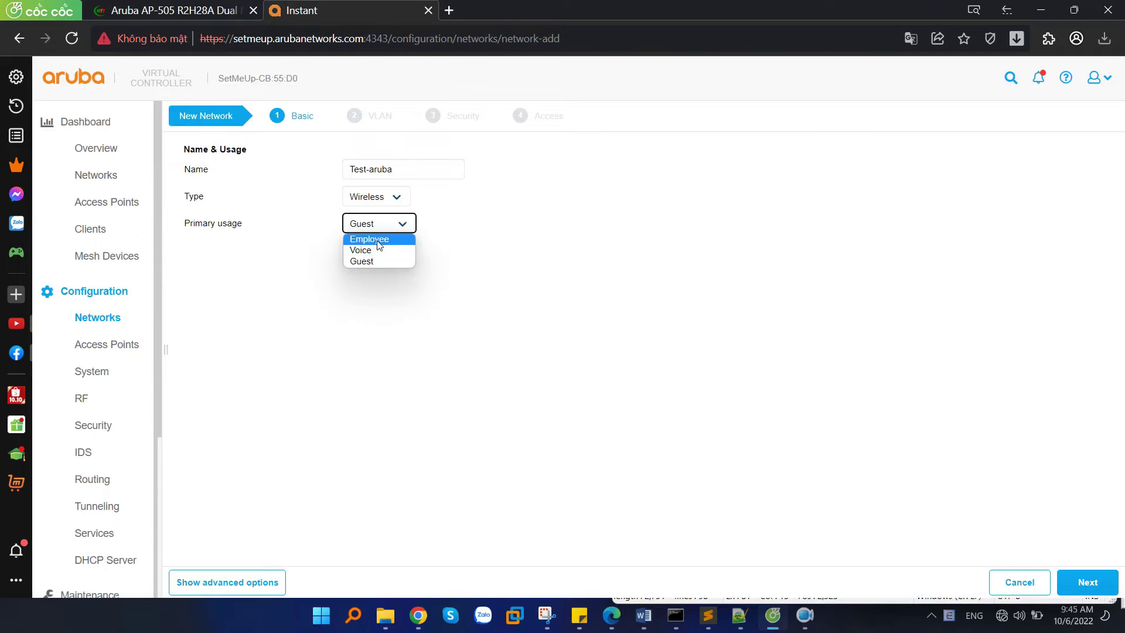
pyautogui.click(346, 236)
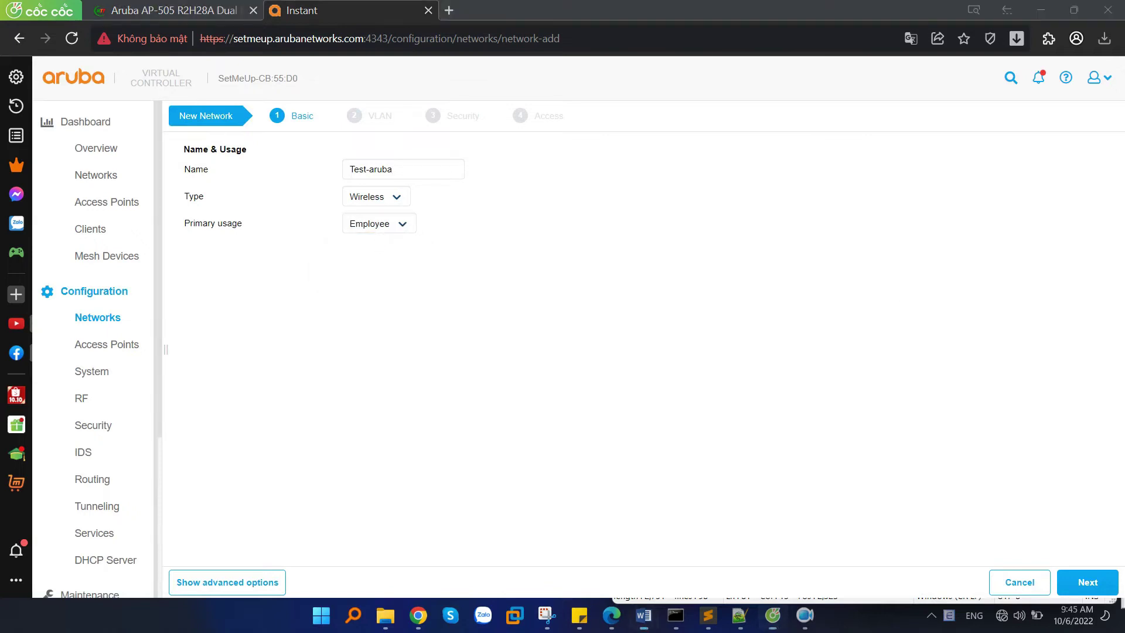
pyautogui.click(237, 591)
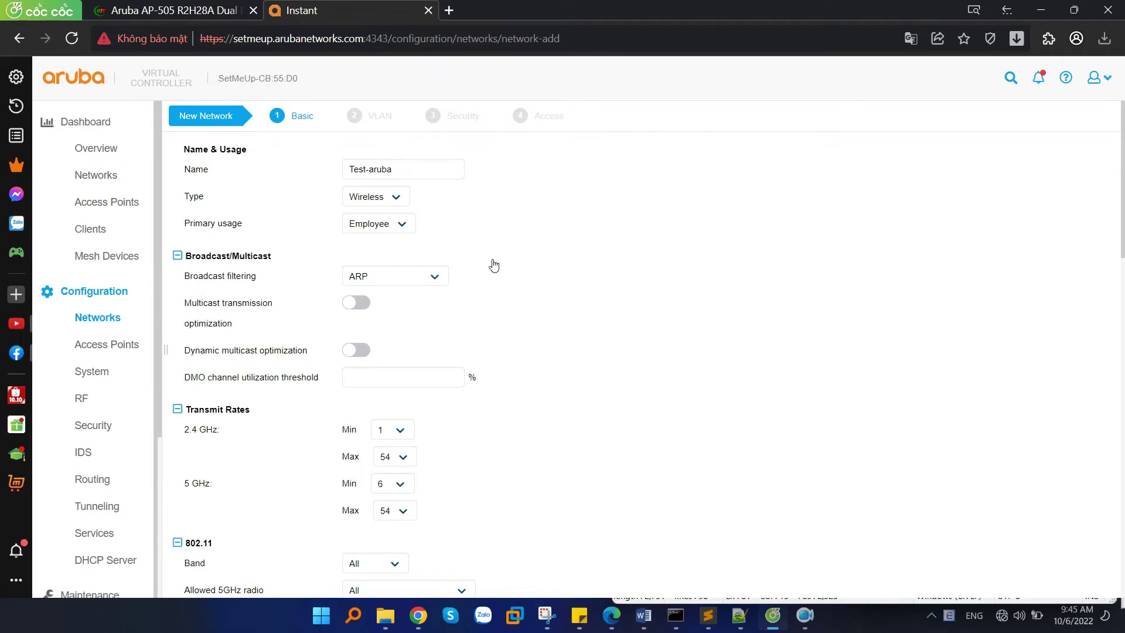
# Keep Band at All and leave the per-radio bandwidth limit off.
pyautogui.scroll(-5, 532, 289)
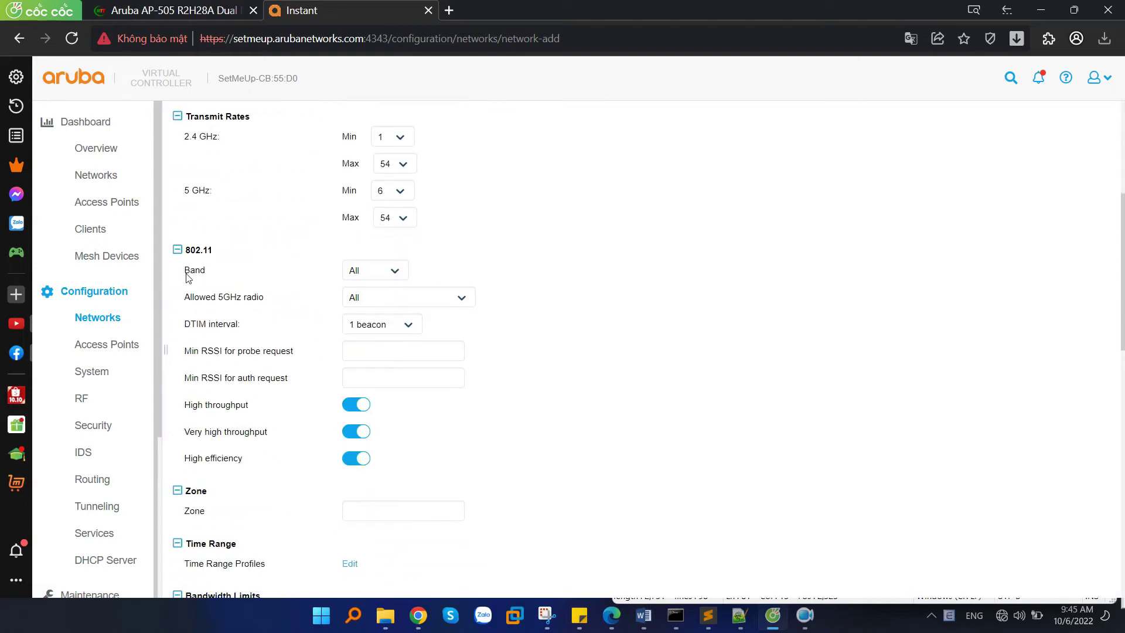
pyautogui.click(363, 268)
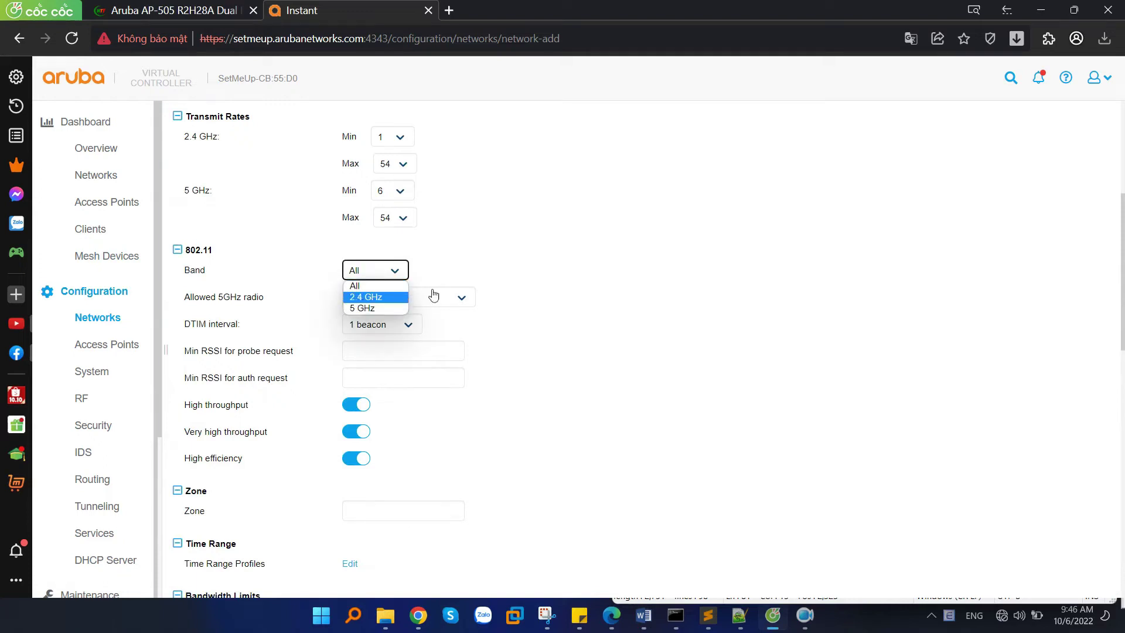
pyautogui.click(502, 276)
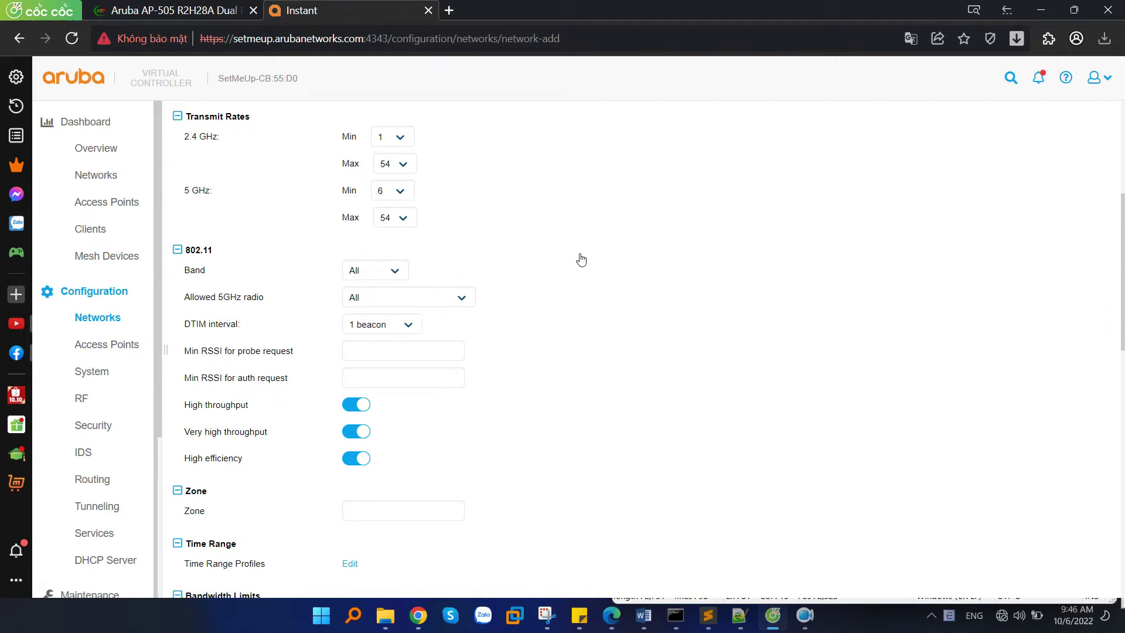
pyautogui.scroll(-8, 580, 258)
pyautogui.moveTo(263, 158); pyautogui.dragTo(193, 166)
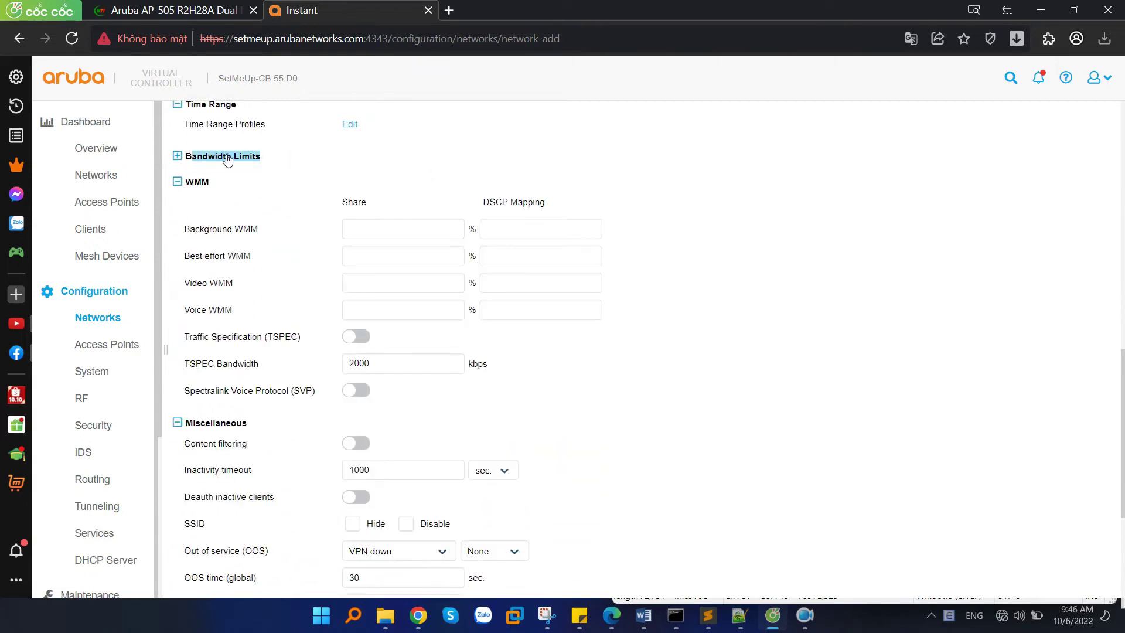
pyautogui.click(227, 161)
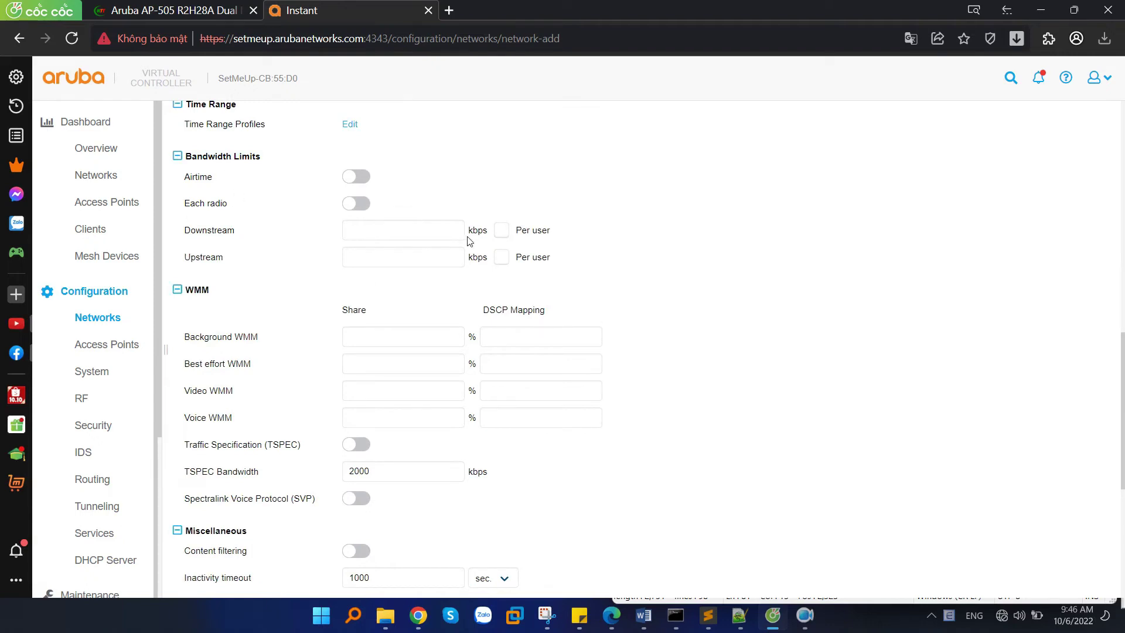
pyautogui.click(349, 204)
pyautogui.click(362, 208)
pyautogui.click(362, 206)
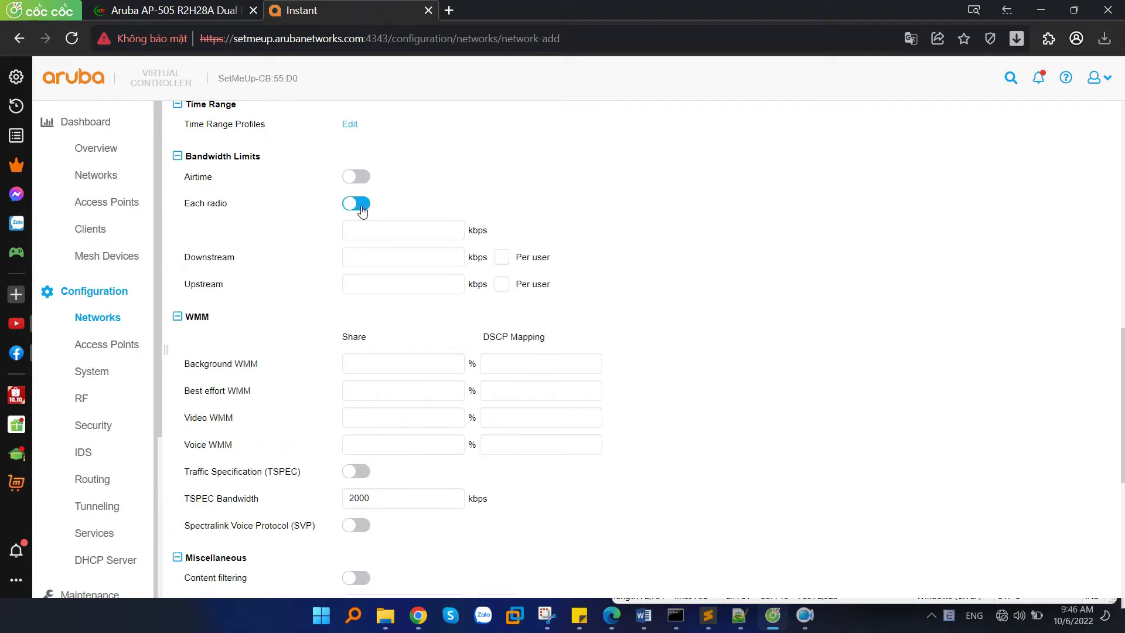
pyautogui.click(353, 207)
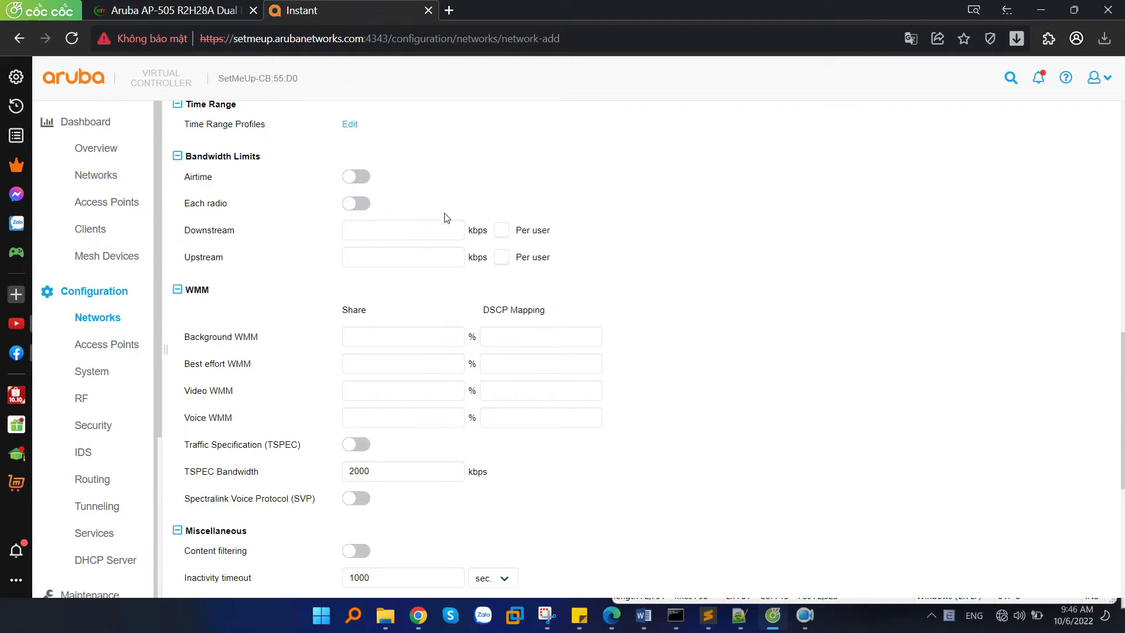
# Review the Miscellaneous settings: 1000-second inactivity timeout and 30-second OOS time.
pyautogui.scroll(-6, 451, 241)
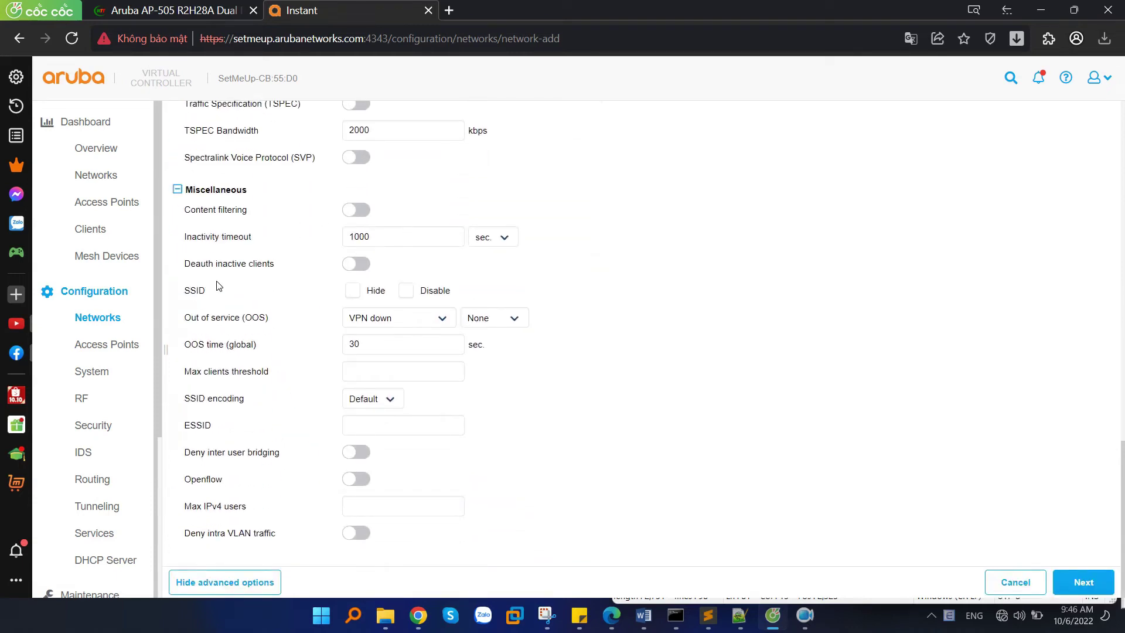
pyautogui.moveTo(183, 210); pyautogui.dragTo(230, 203)
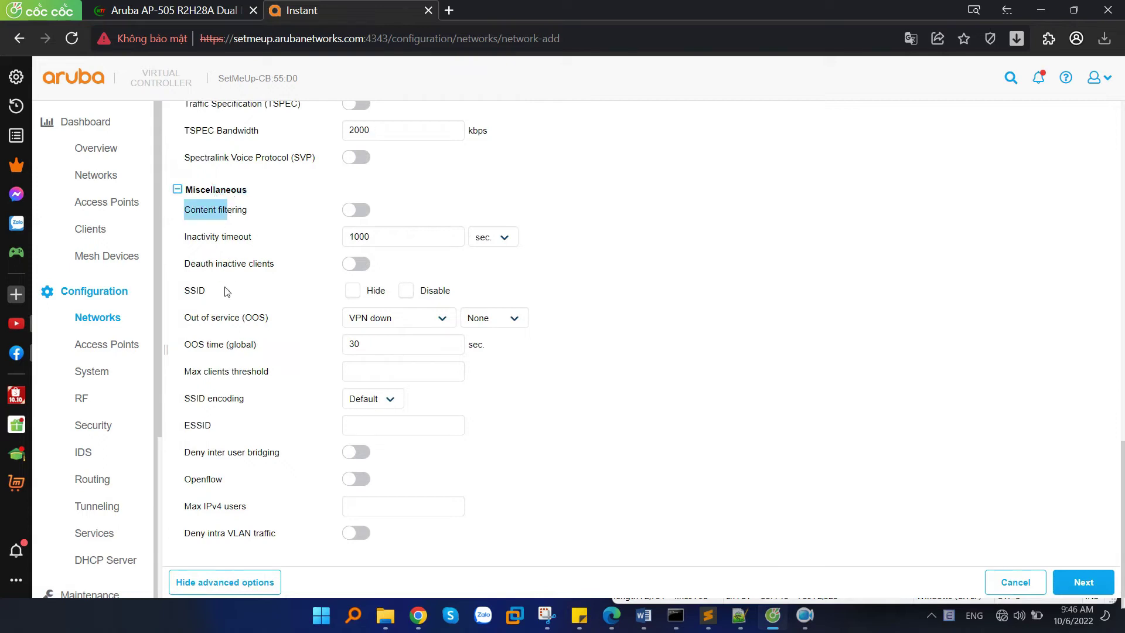
pyautogui.moveTo(188, 295); pyautogui.dragTo(376, 291)
pyautogui.click(353, 291)
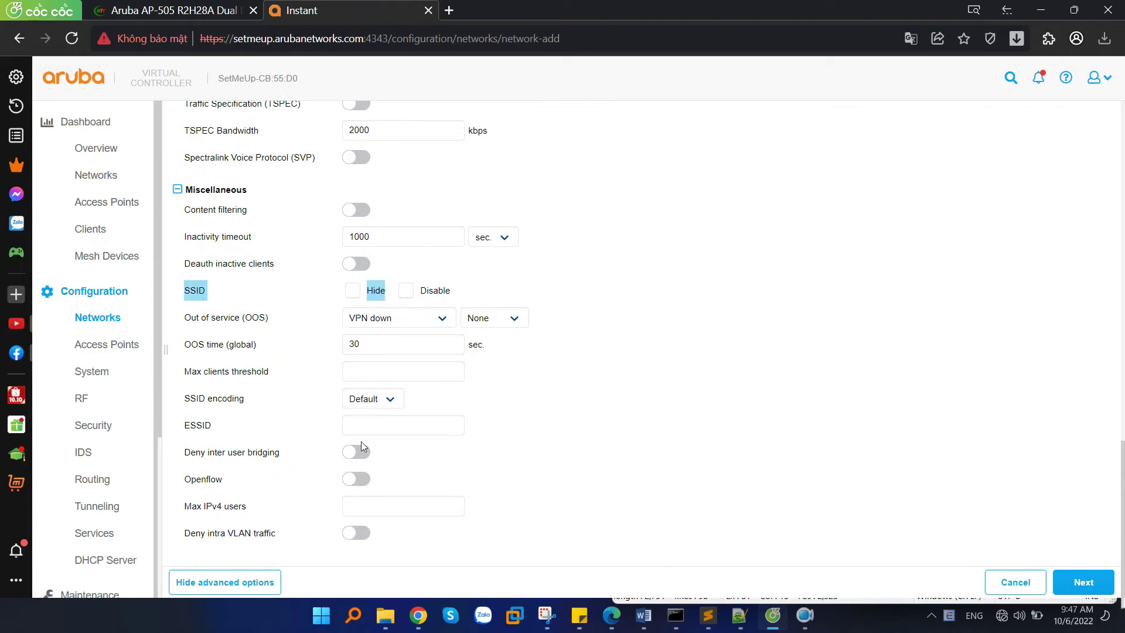
# Hide advanced options and, on the VLAN step, try Static and Dynamic before keeping Default.
pyautogui.click(252, 583)
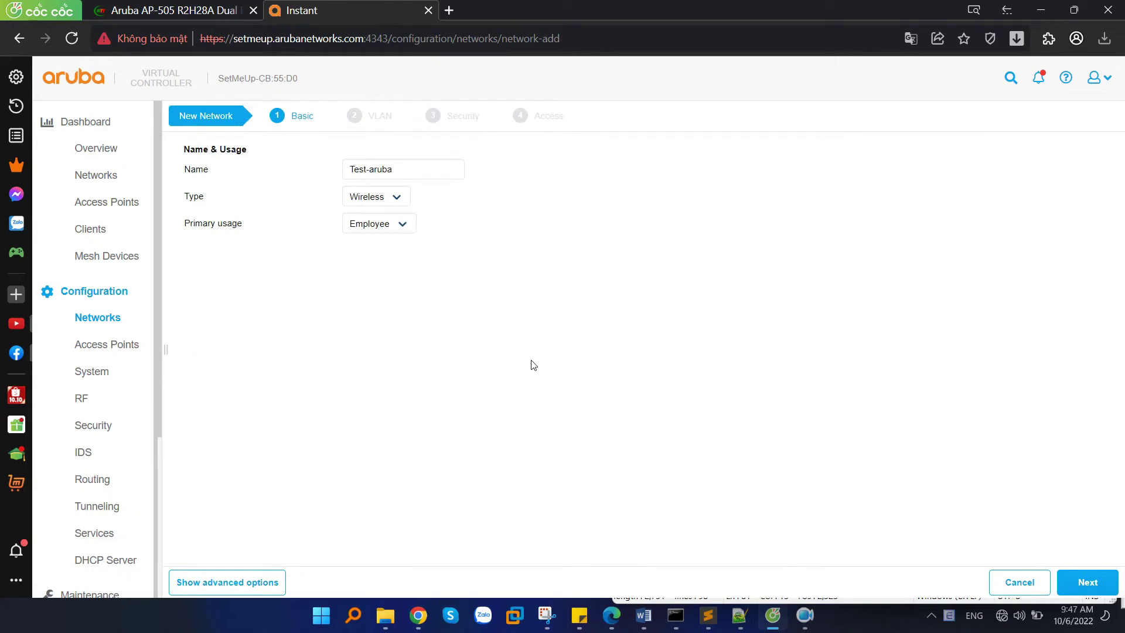
pyautogui.click(1091, 587)
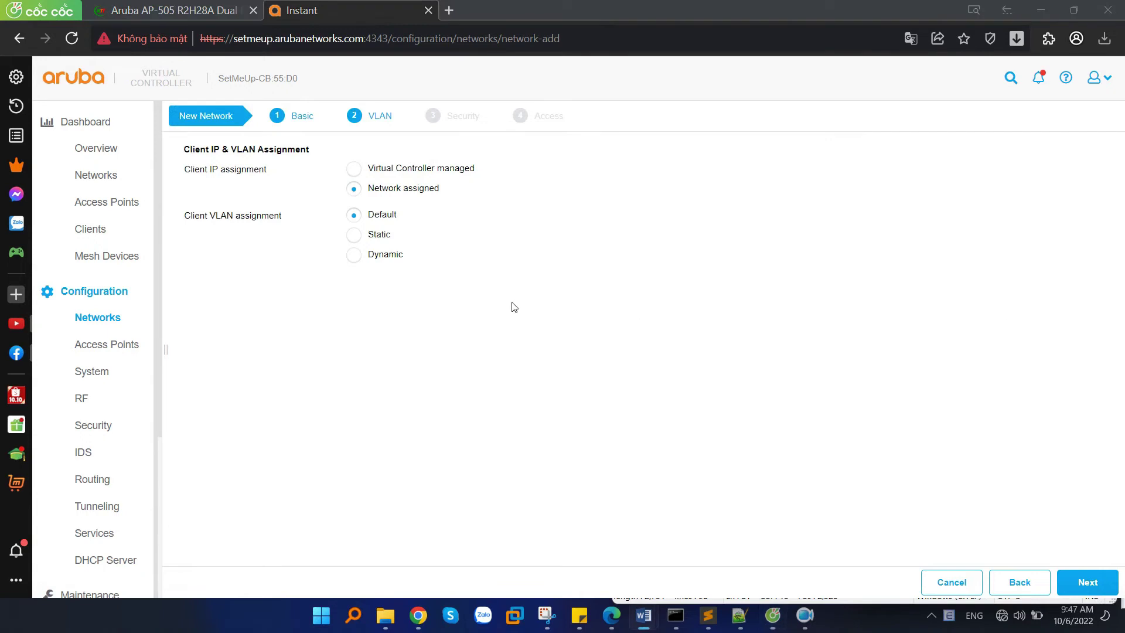
pyautogui.click(358, 239)
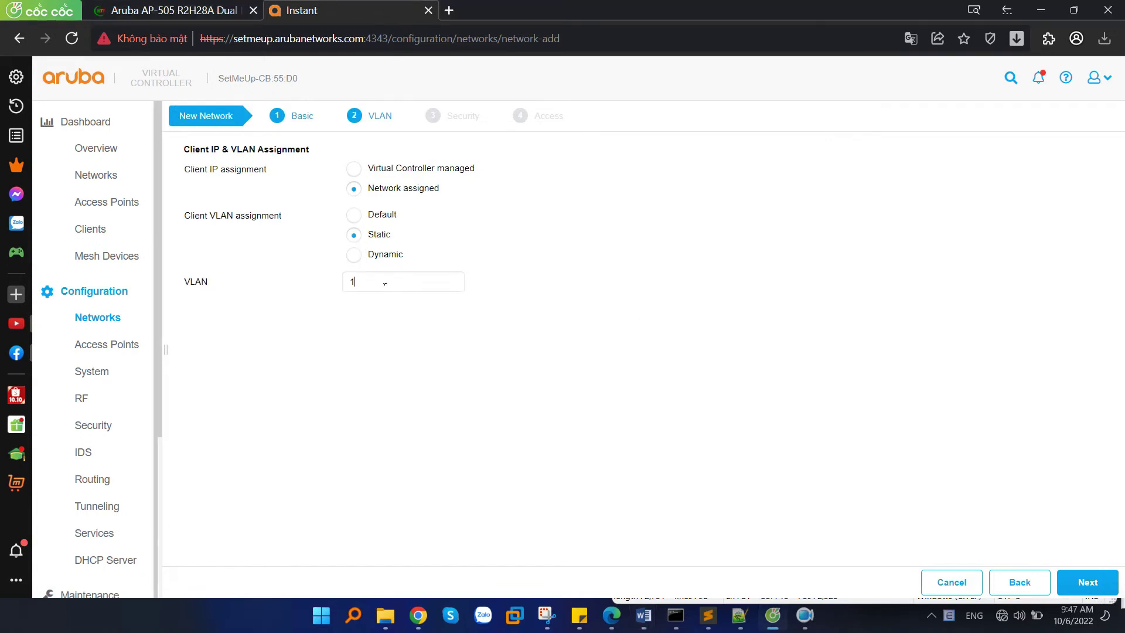
pyautogui.click(356, 258)
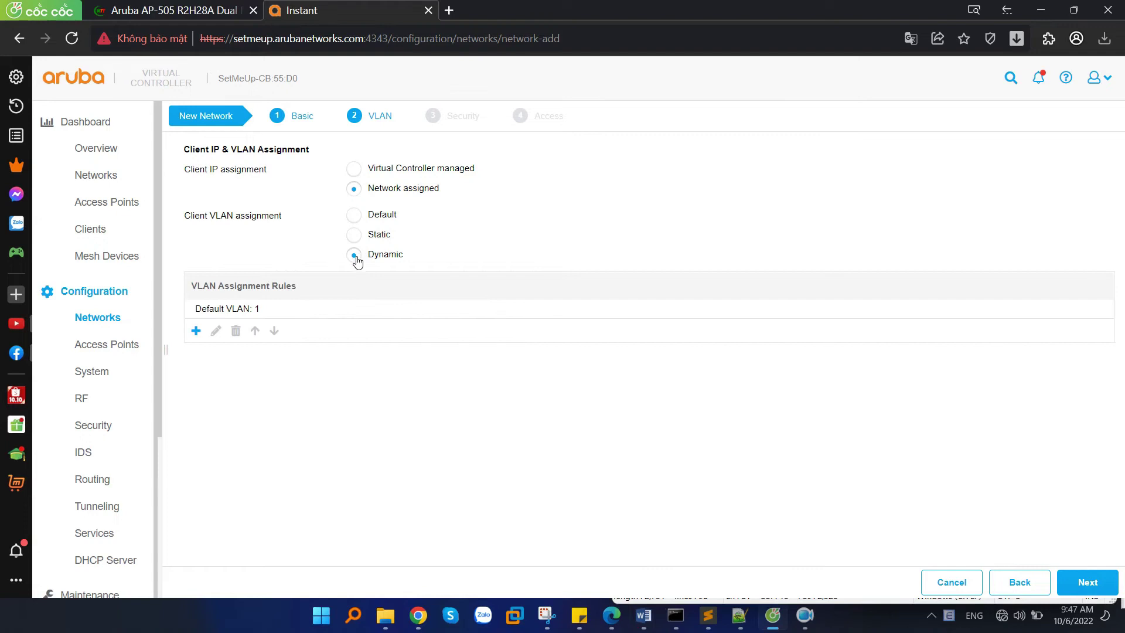
pyautogui.click(362, 241)
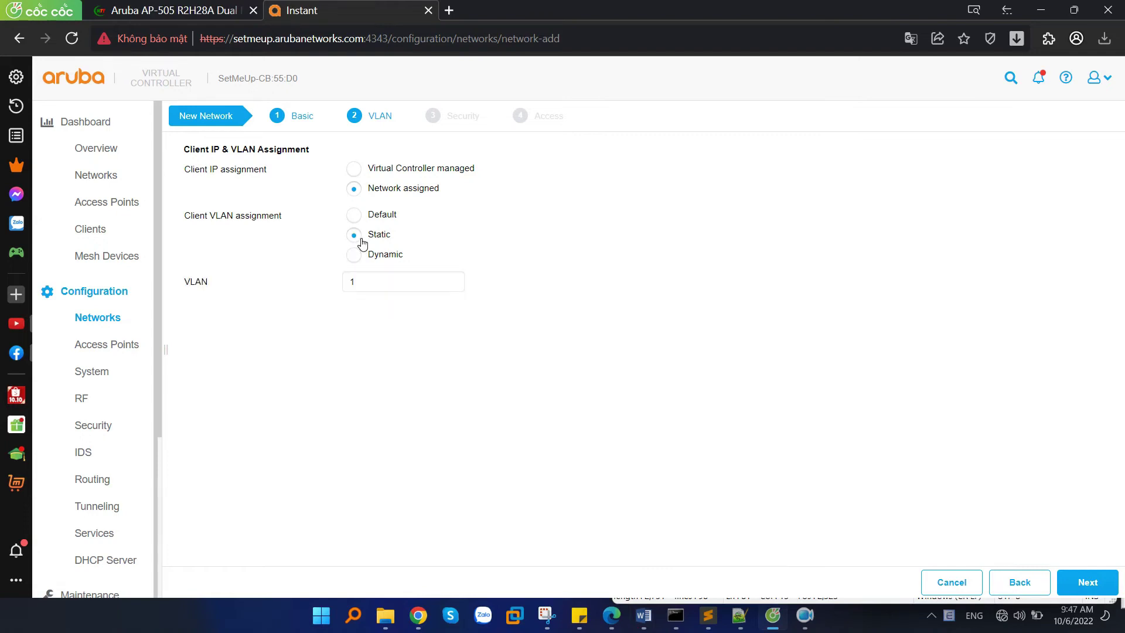
pyautogui.click(356, 216)
pyautogui.doubleClick(378, 215)
# Keep WPA2-Personal key management, enter and retype the passphrase, and advance to access rules.
pyautogui.click(1080, 582)
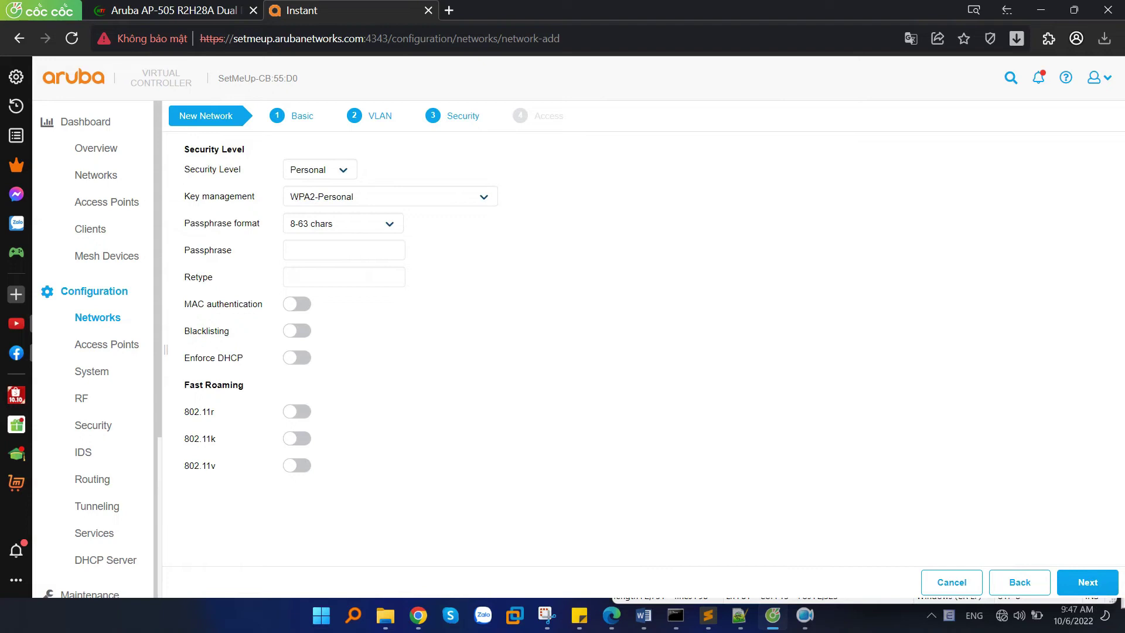
pyautogui.click(339, 197)
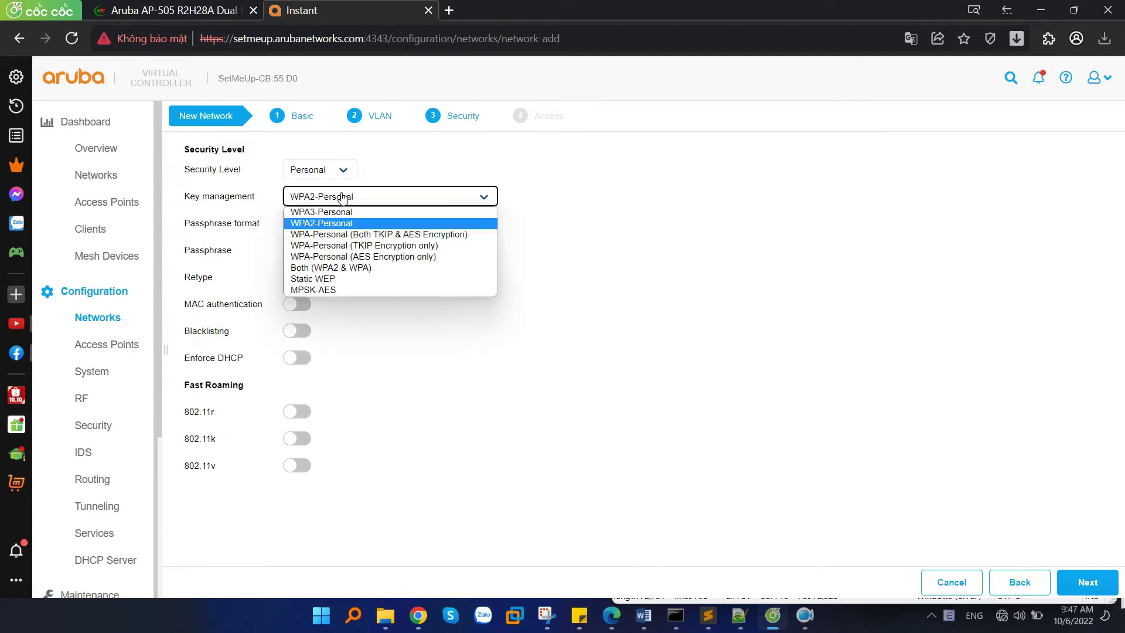
pyautogui.click(323, 224)
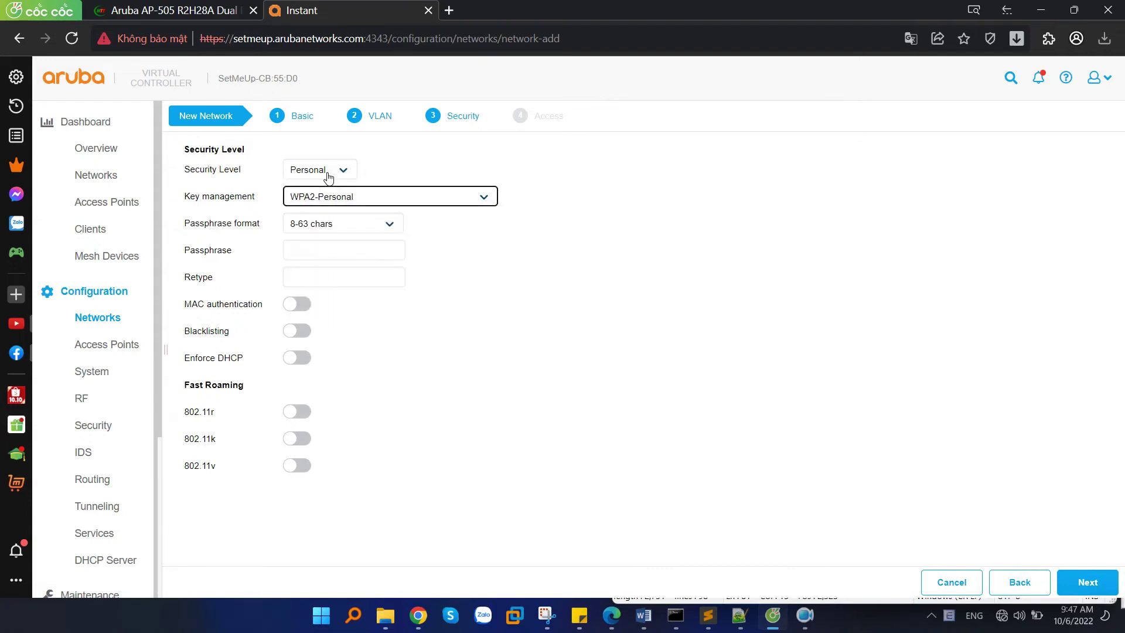
pyautogui.click(309, 251)
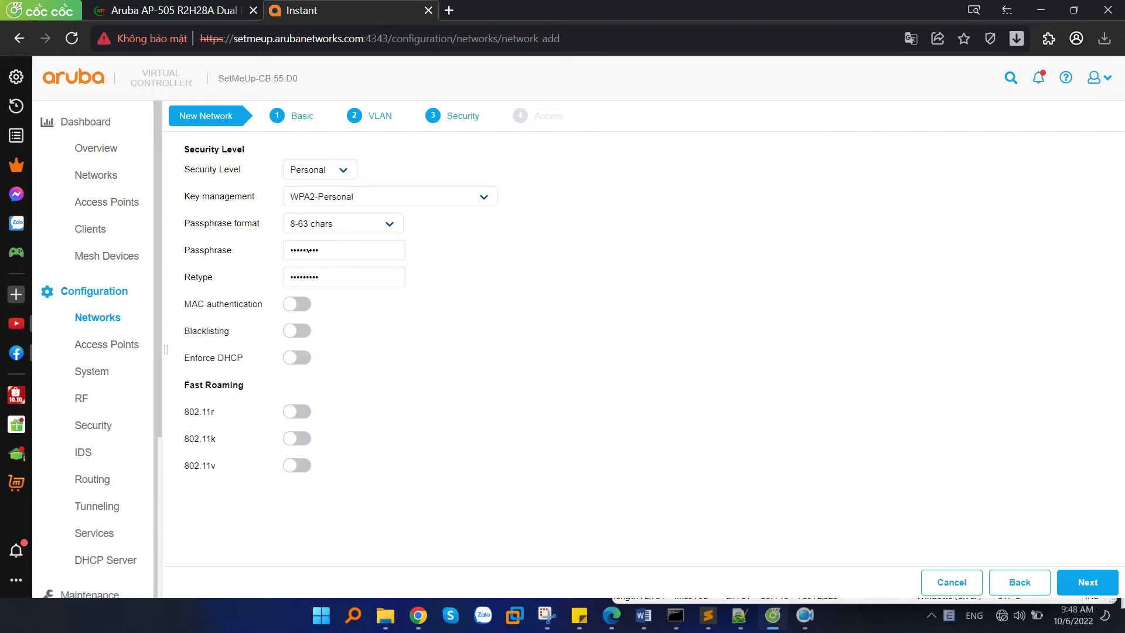
pyautogui.moveTo(263, 386); pyautogui.dragTo(197, 394)
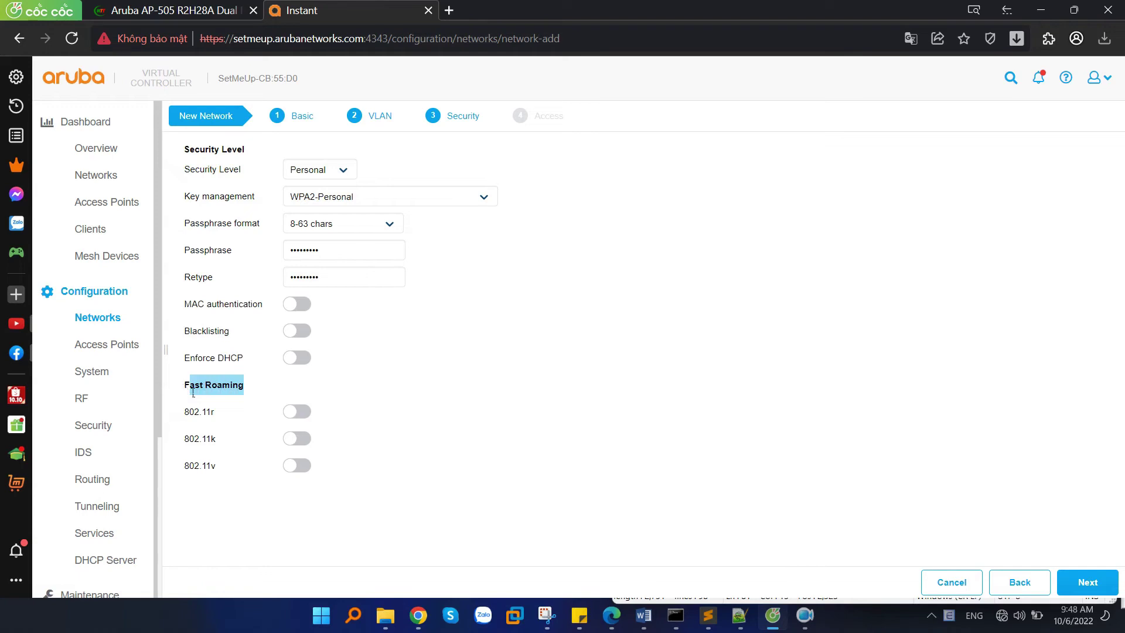
pyautogui.hotkey('alt', 'Tab')
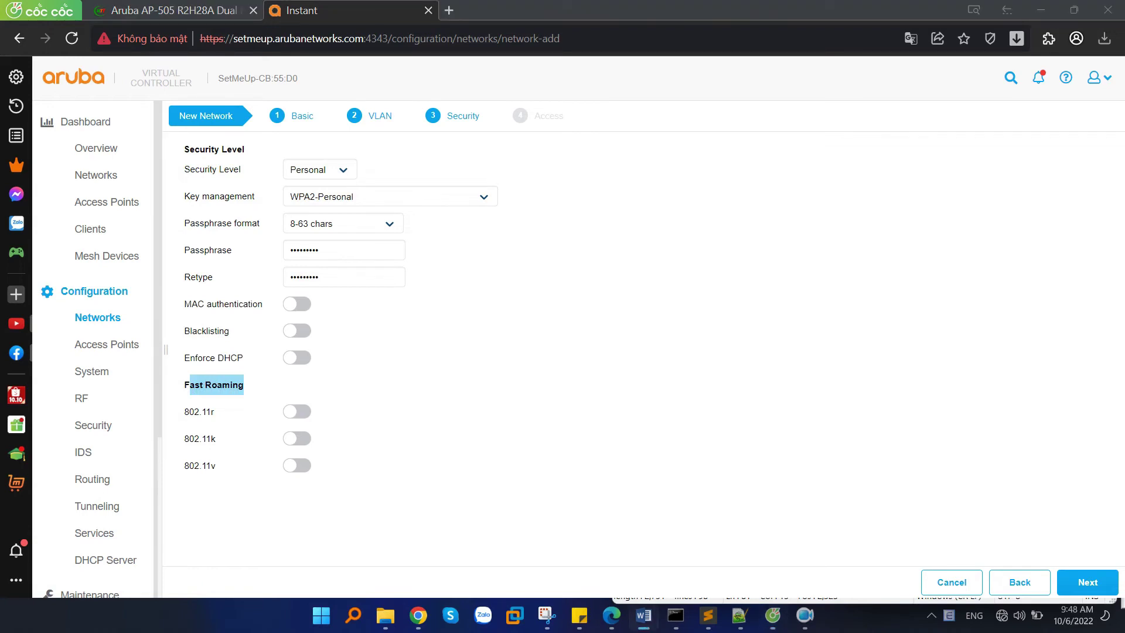
pyautogui.click(672, 349)
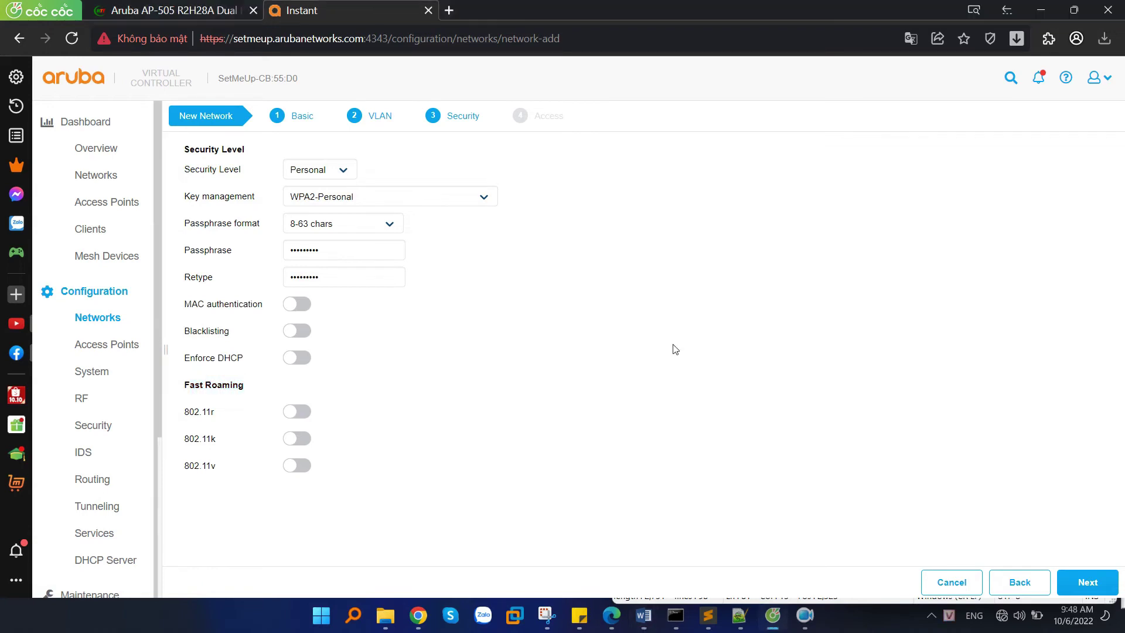
pyautogui.click(1084, 585)
# Switch access rules to Role-based and inspect the Test-aruba and SetMeUp role rules.
pyautogui.click(393, 171)
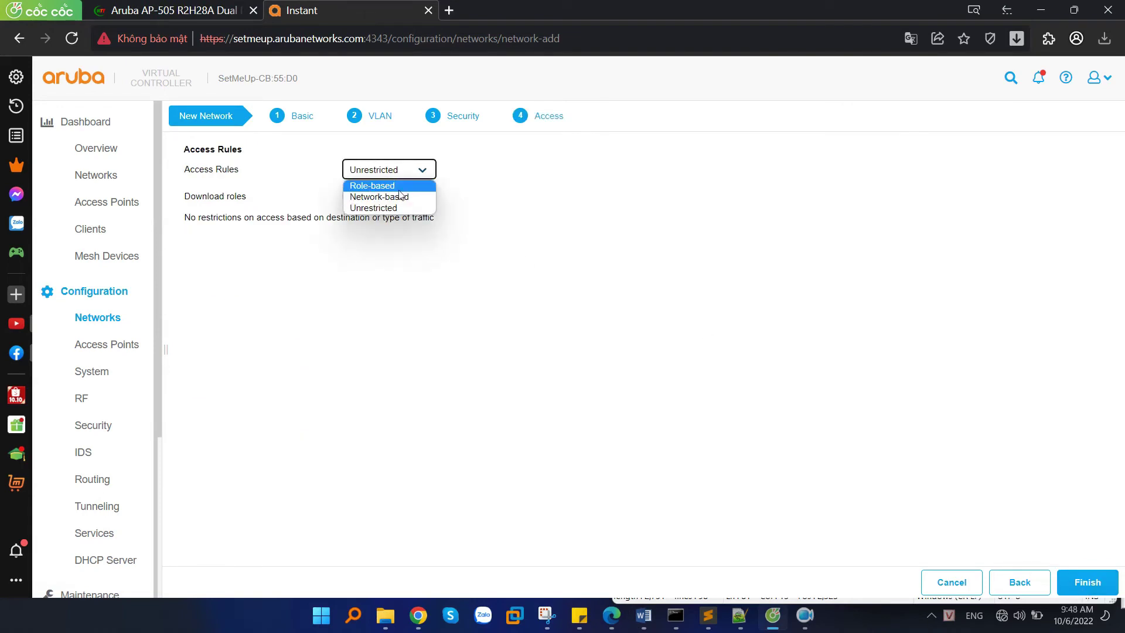
pyautogui.click(378, 186)
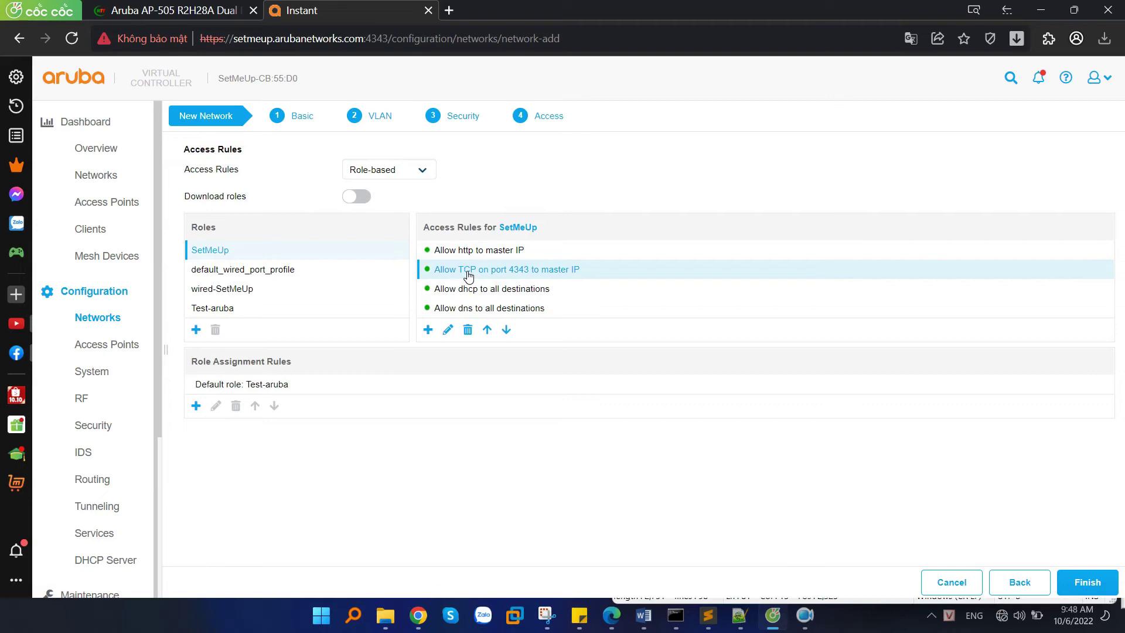
pyautogui.click(212, 308)
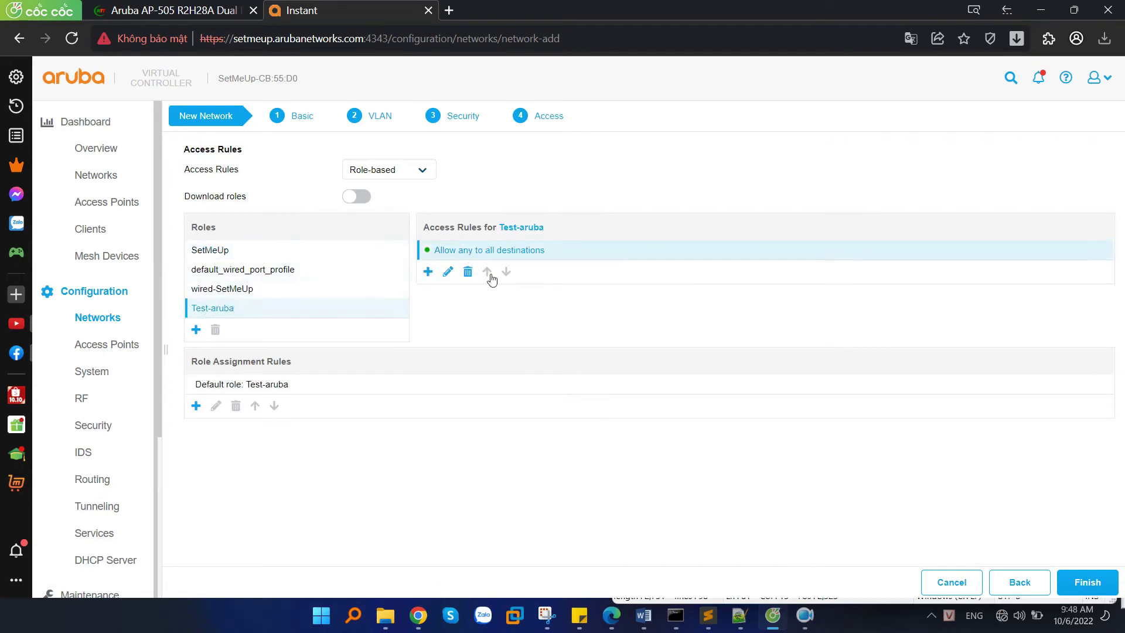
pyautogui.click(234, 251)
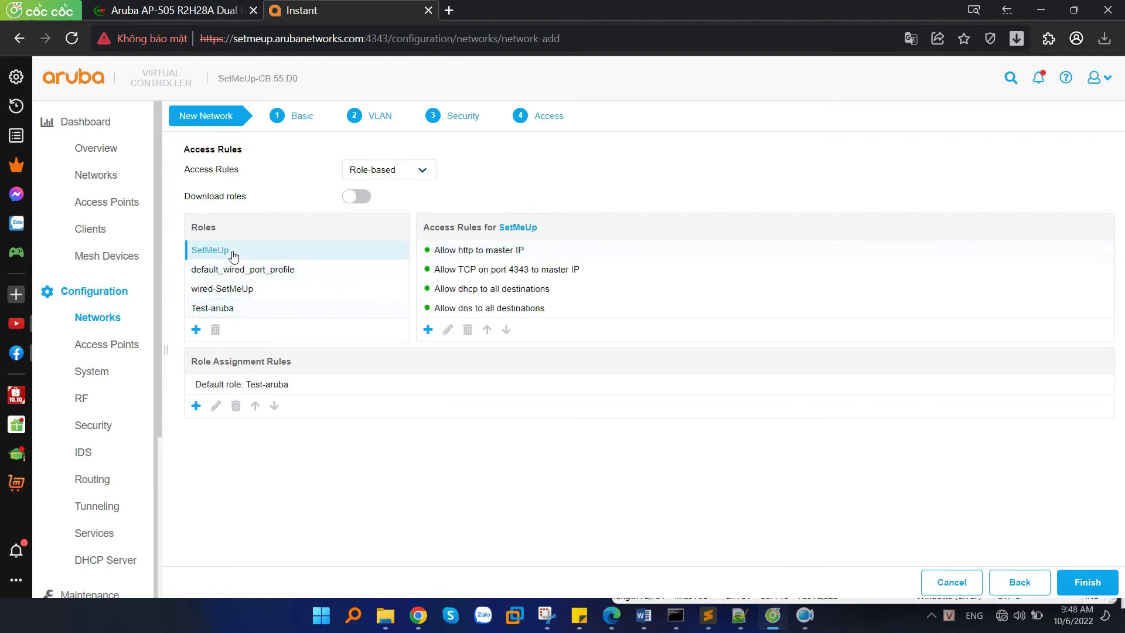
pyautogui.click(232, 310)
# Set access rules back to Unrestricted and finish the Test-aruba network wizard.
pyautogui.click(410, 169)
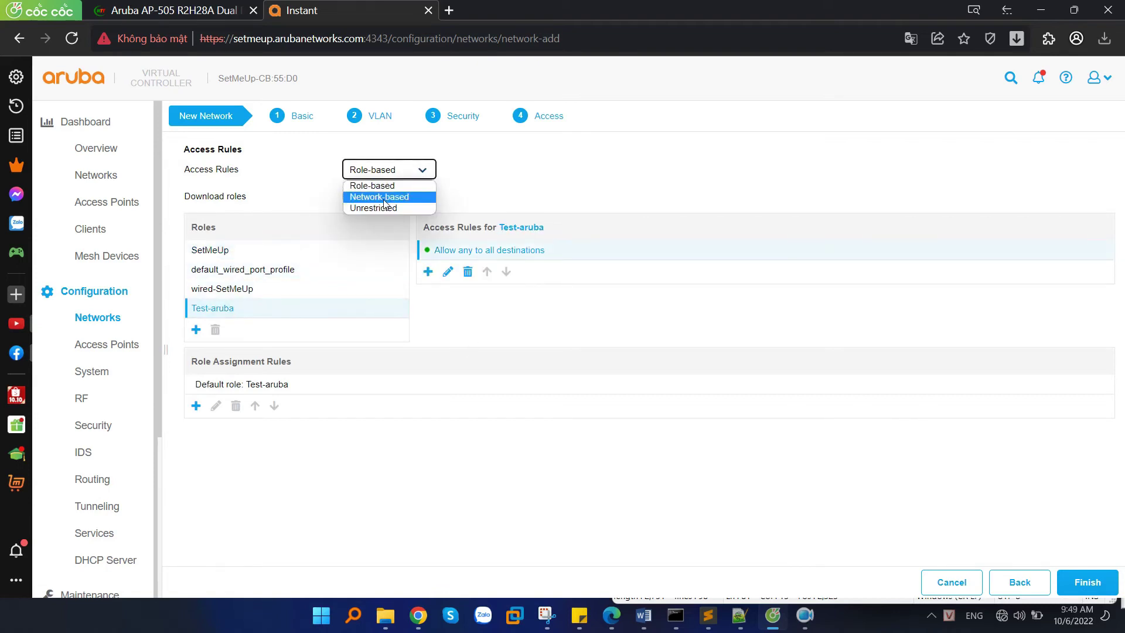
pyautogui.click(381, 208)
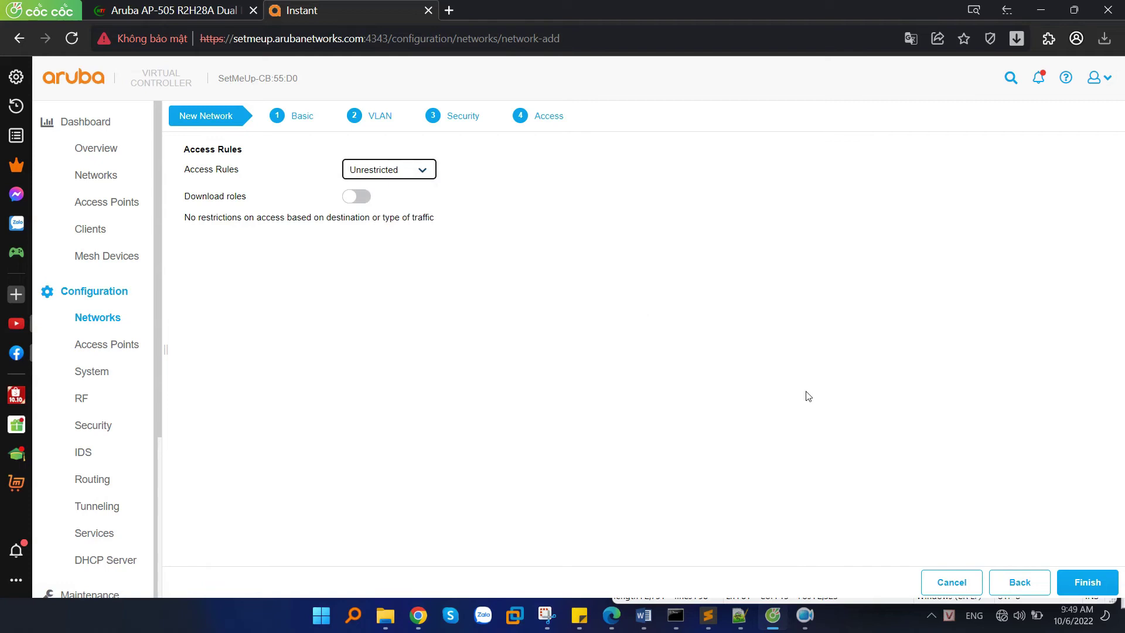
pyautogui.click(1086, 583)
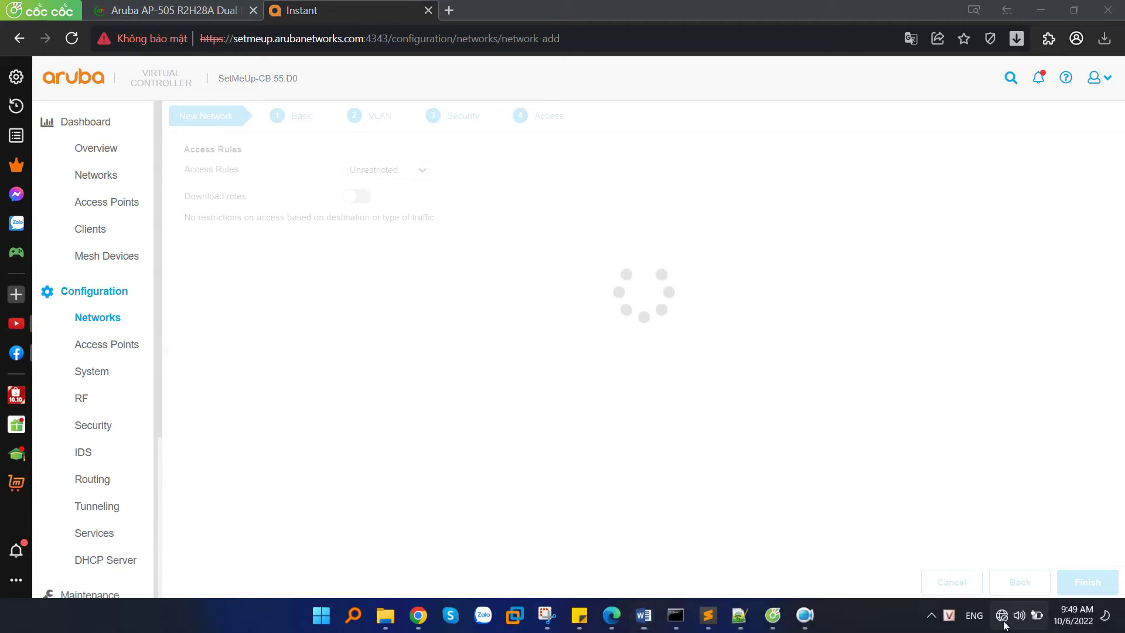
pyautogui.press('super+a')
# Connect the laptop to the Test-aruba Wi-Fi network from the Windows Wi-Fi list.
pyautogui.click(921, 334)
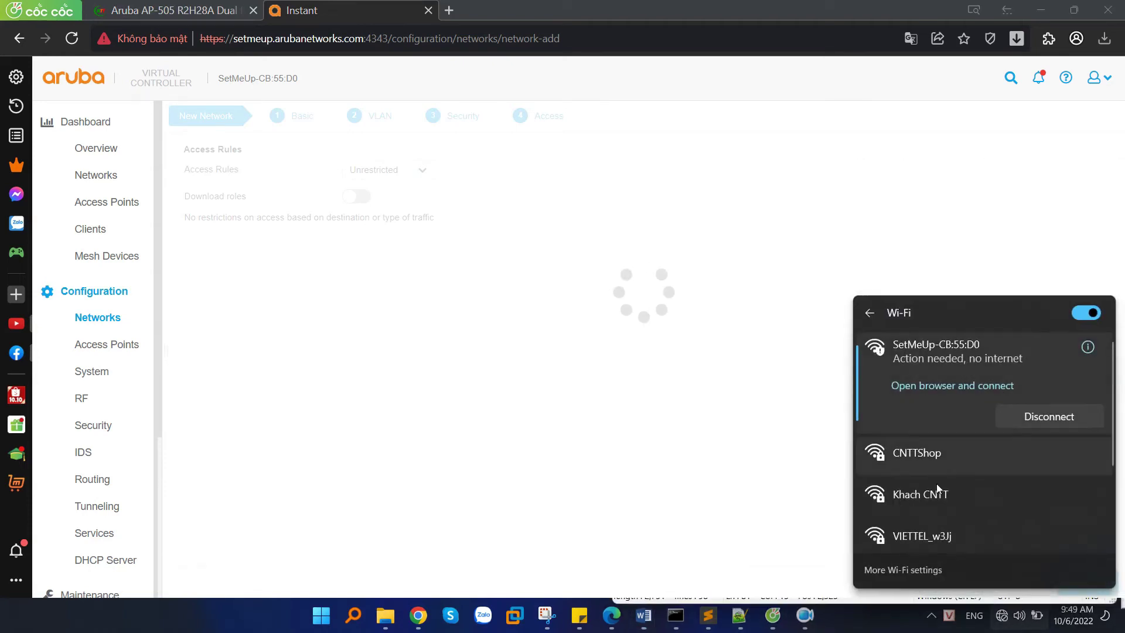
pyautogui.scroll(-2, 982, 469)
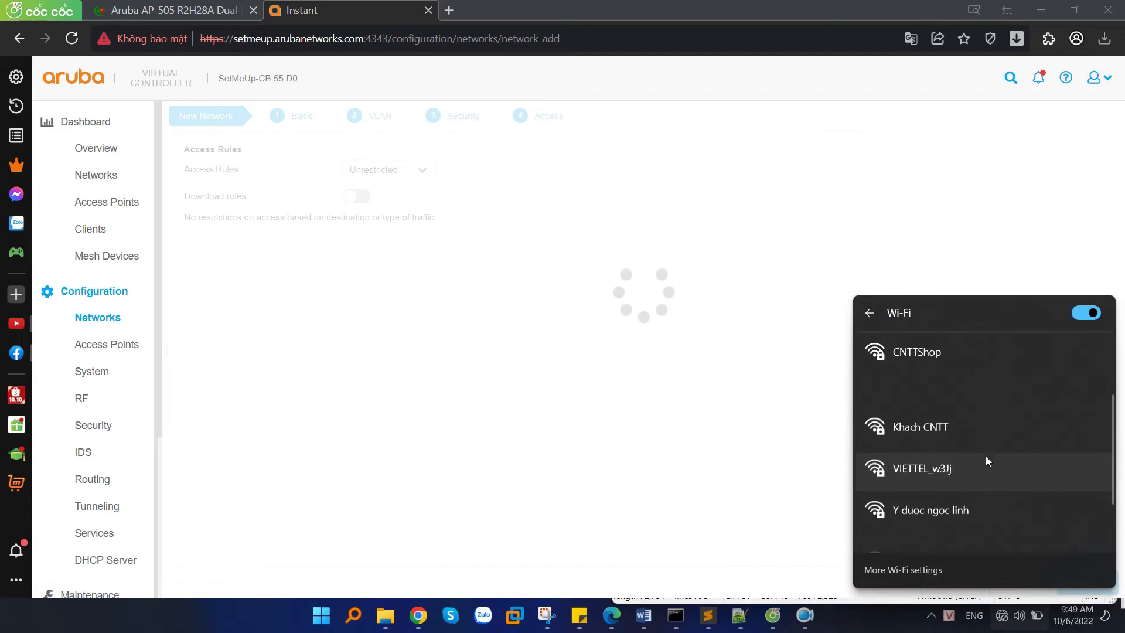
pyautogui.click(922, 390)
pyautogui.click(1027, 413)
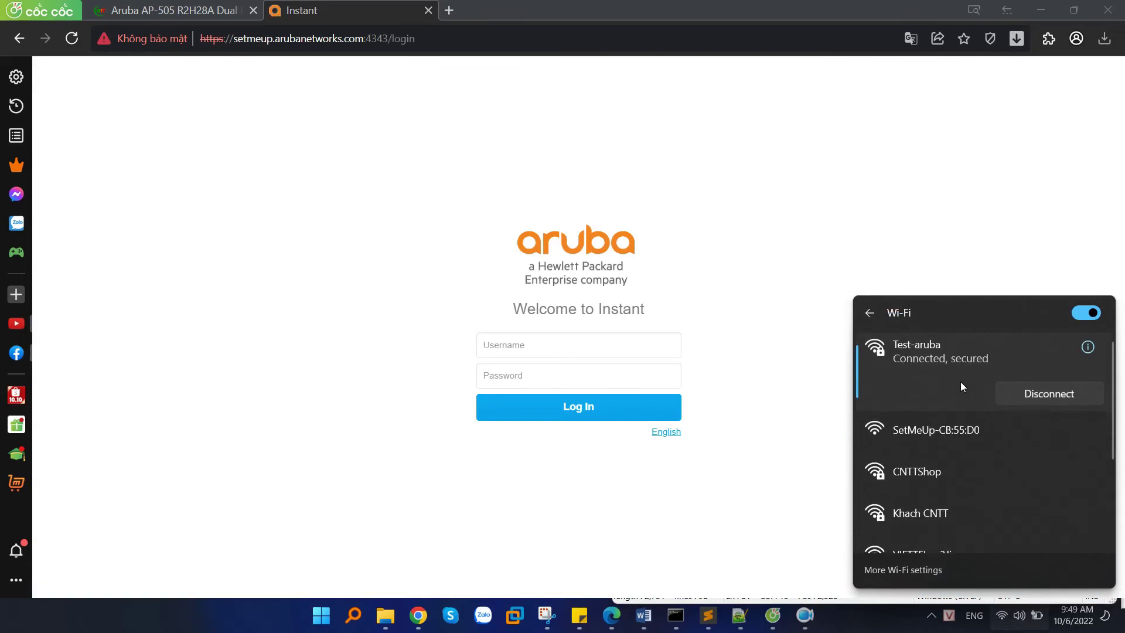
# Sign back in to Instant with the admin username and confirm Test-aruba is connected.
pyautogui.click(556, 350)
pyautogui.write('adm')
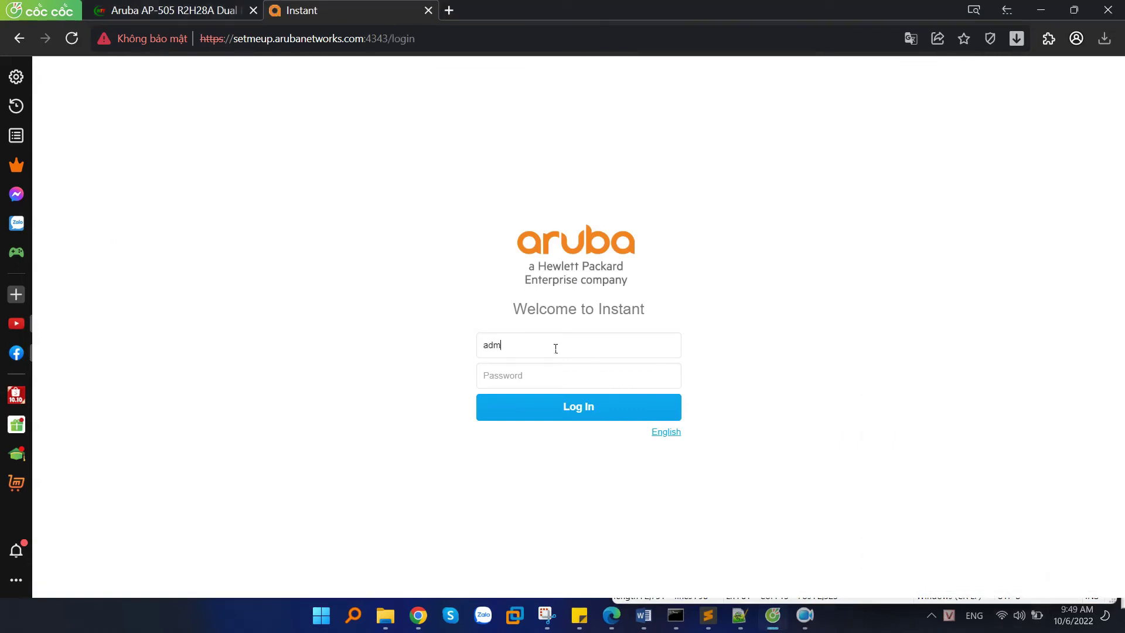
pyautogui.write('a')
pyautogui.press('Return')
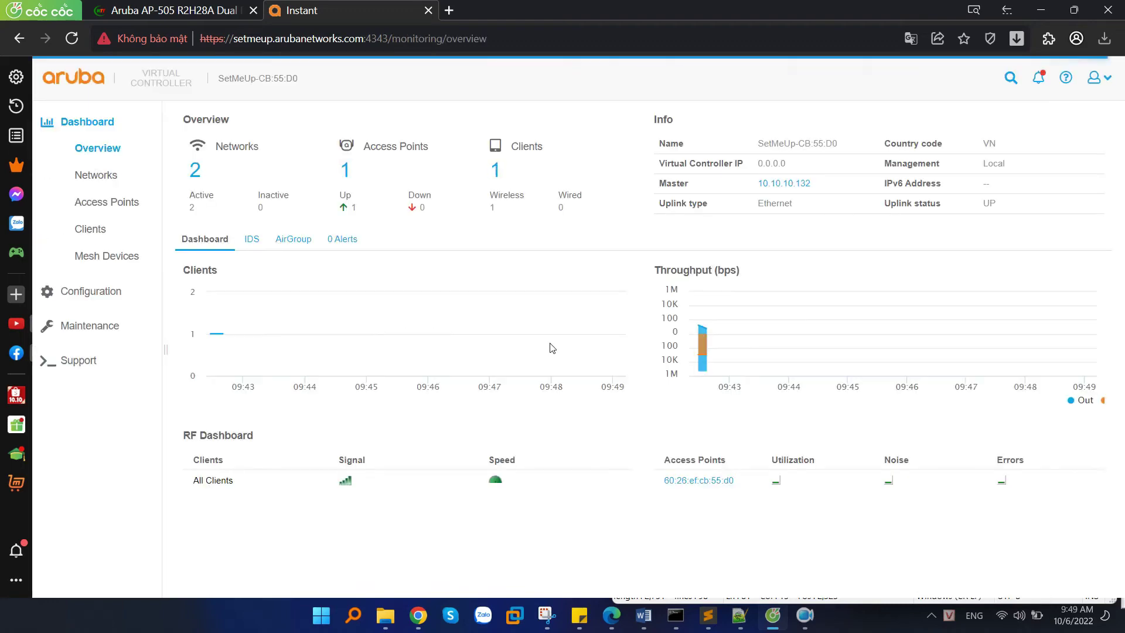
pyautogui.click(1002, 616)
pyautogui.click(929, 331)
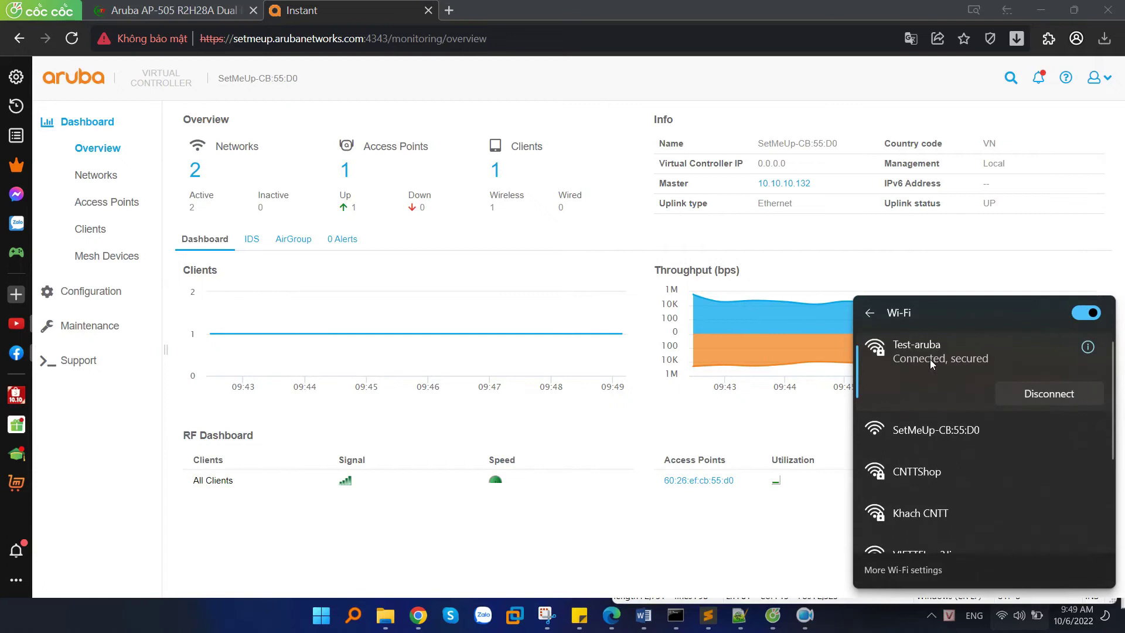
pyautogui.click(526, 328)
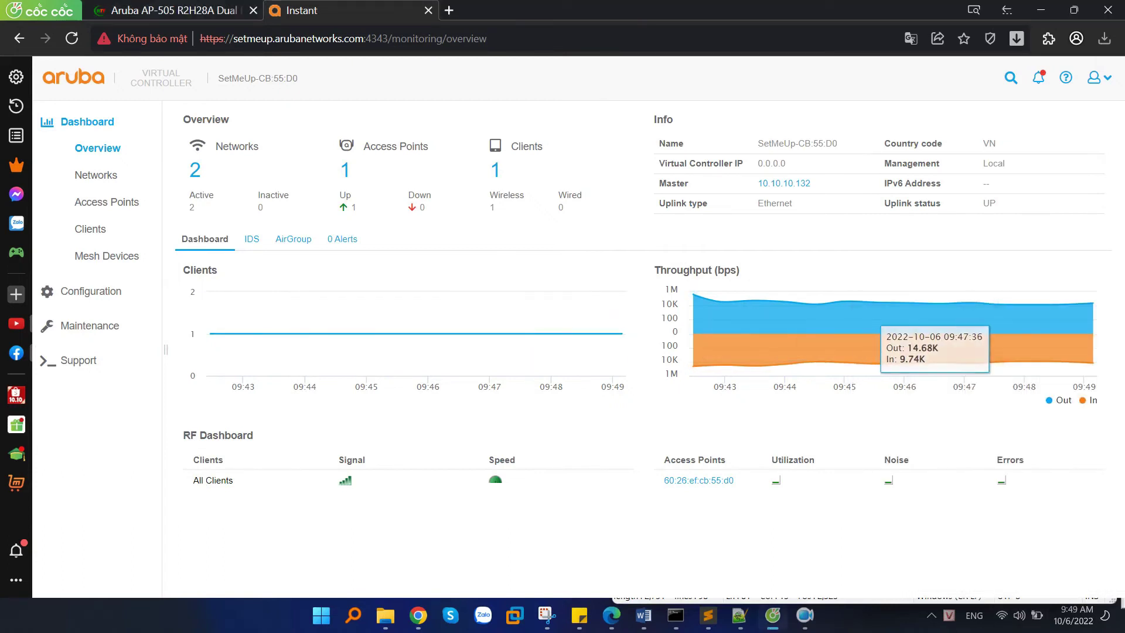
pyautogui.hotkey('alt', 'Tab')
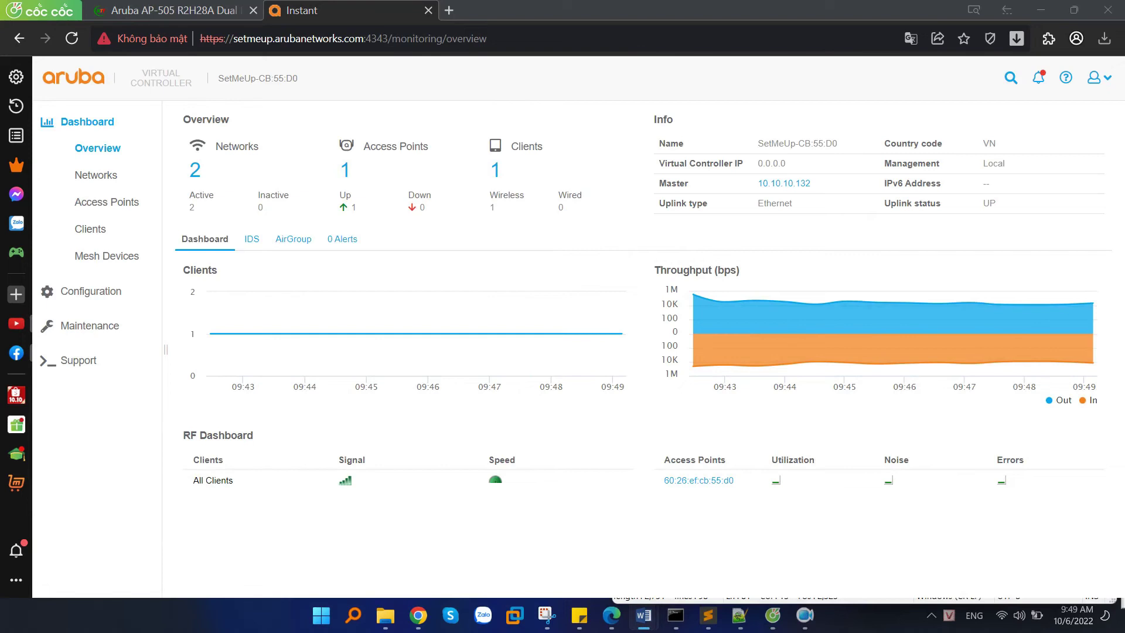
# Open Configuration > RF, keep band steering at Prefer 5Ghz, and show advanced options.
pyautogui.click(91, 291)
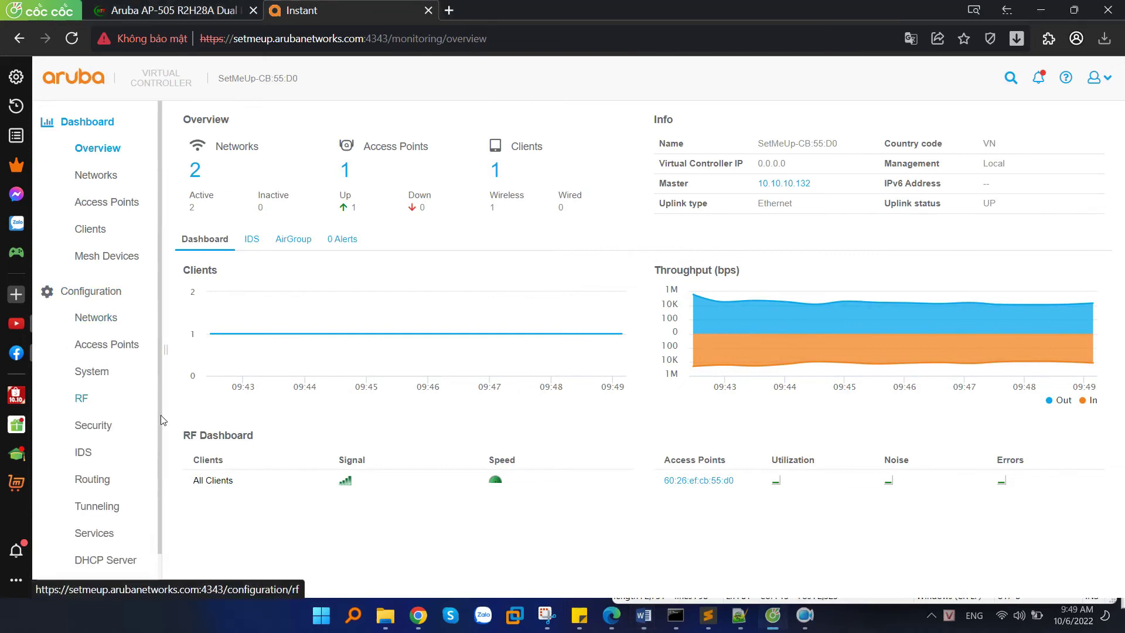
pyautogui.click(85, 398)
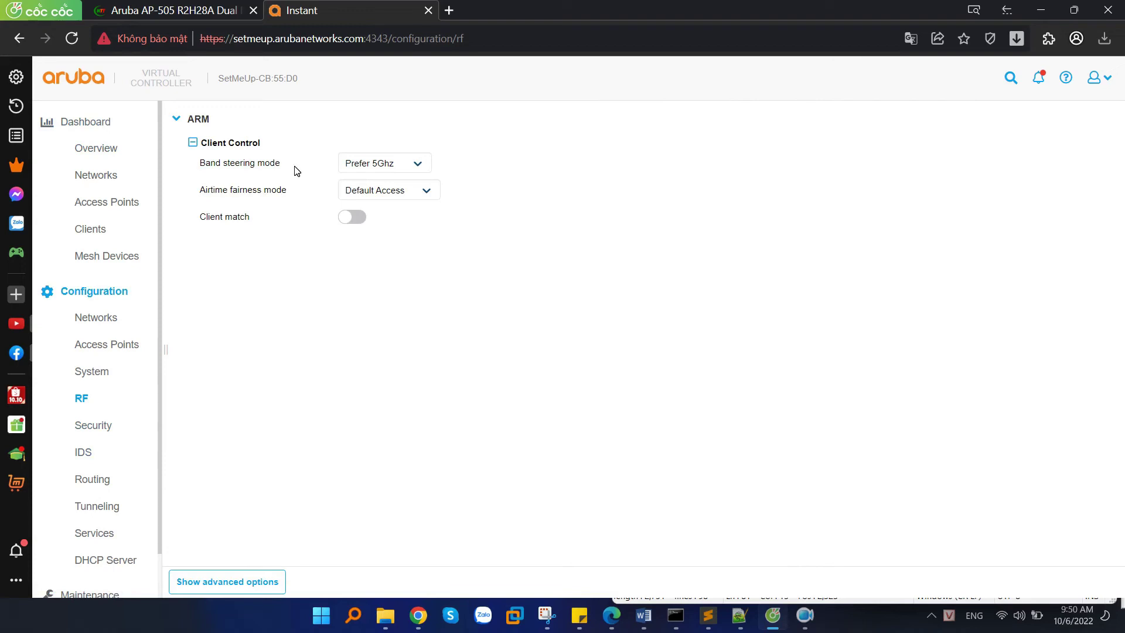
pyautogui.click(396, 162)
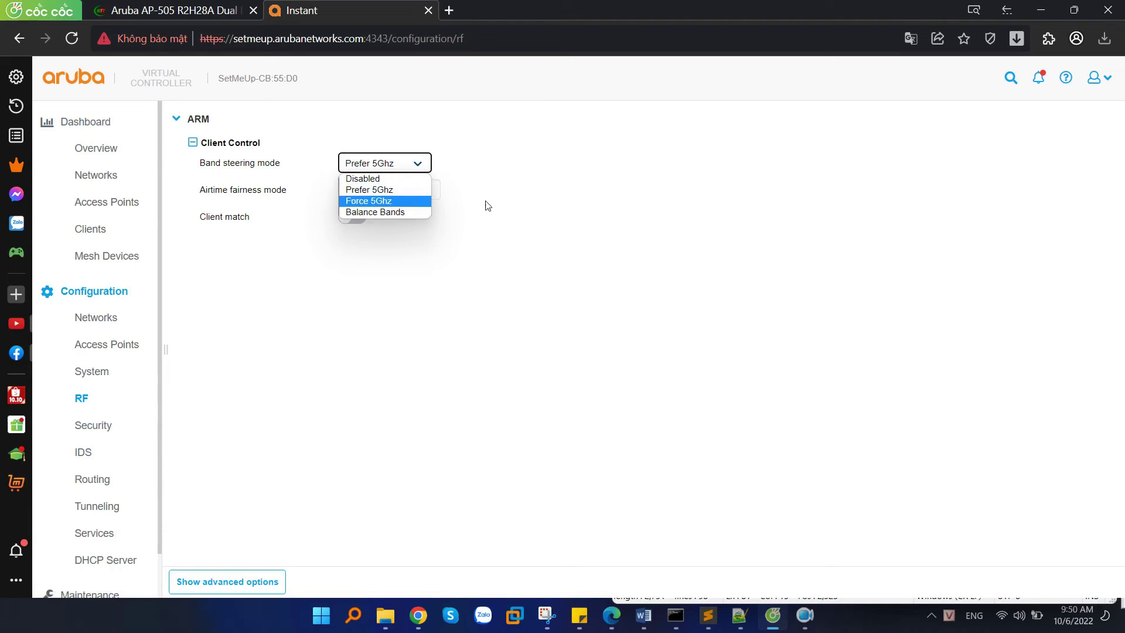
pyautogui.hotkey('alt', 'Tab')
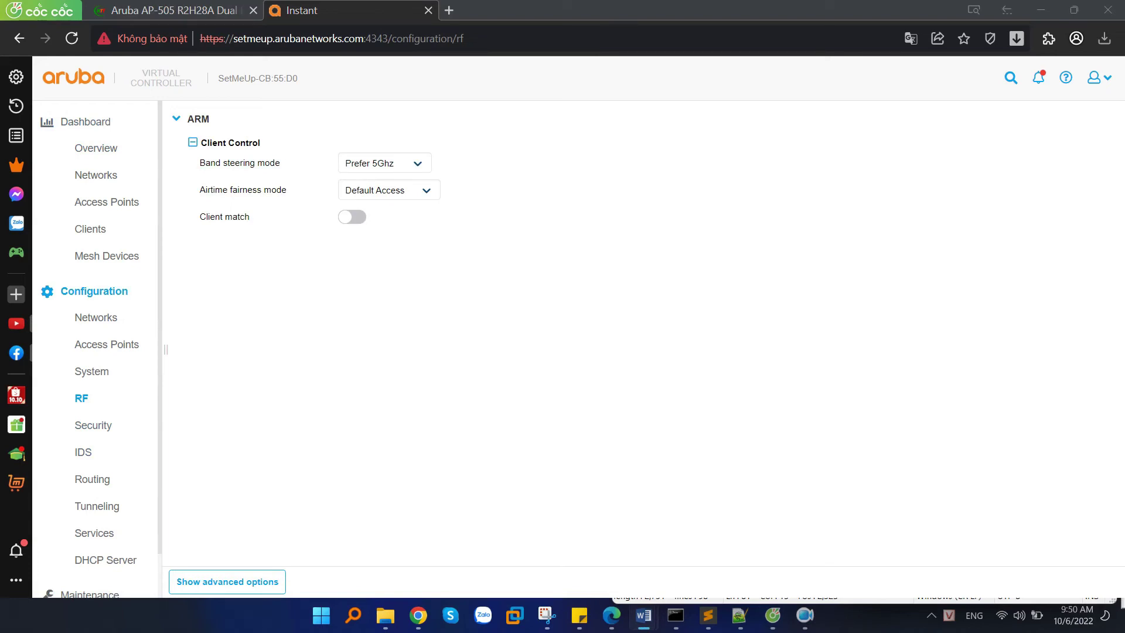
pyautogui.click(268, 462)
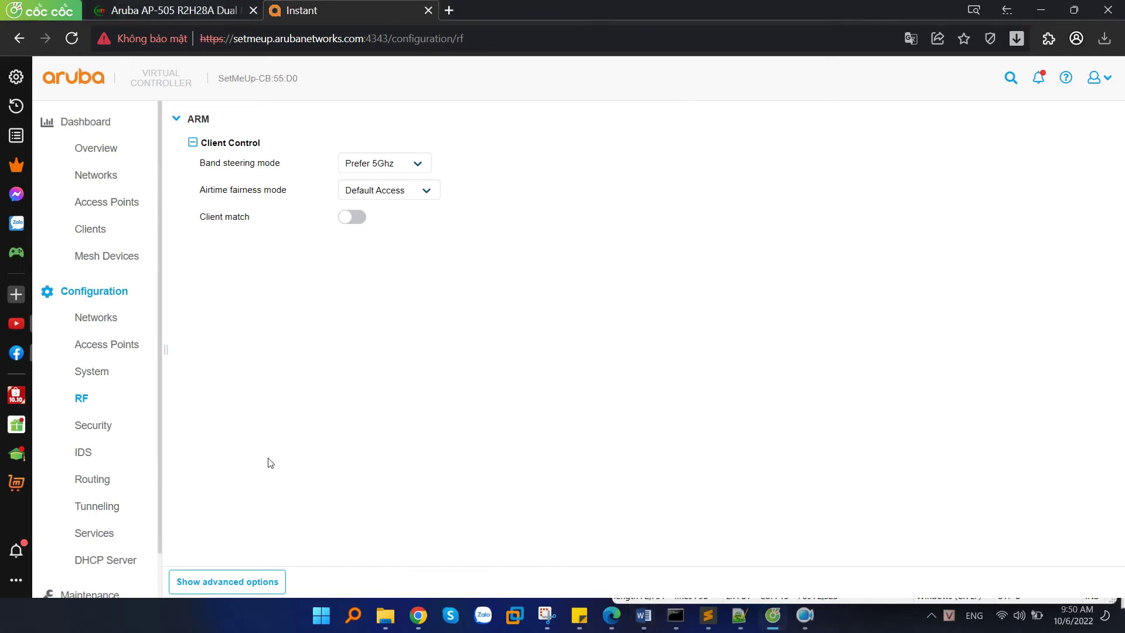
pyautogui.click(229, 591)
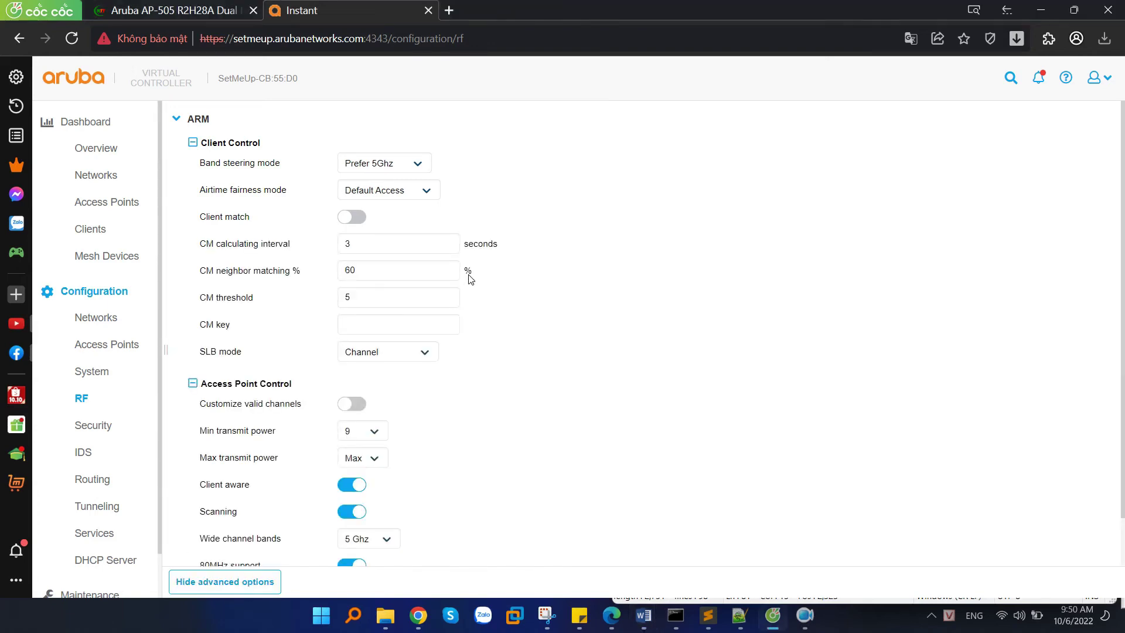
pyautogui.scroll(-1, 475, 280)
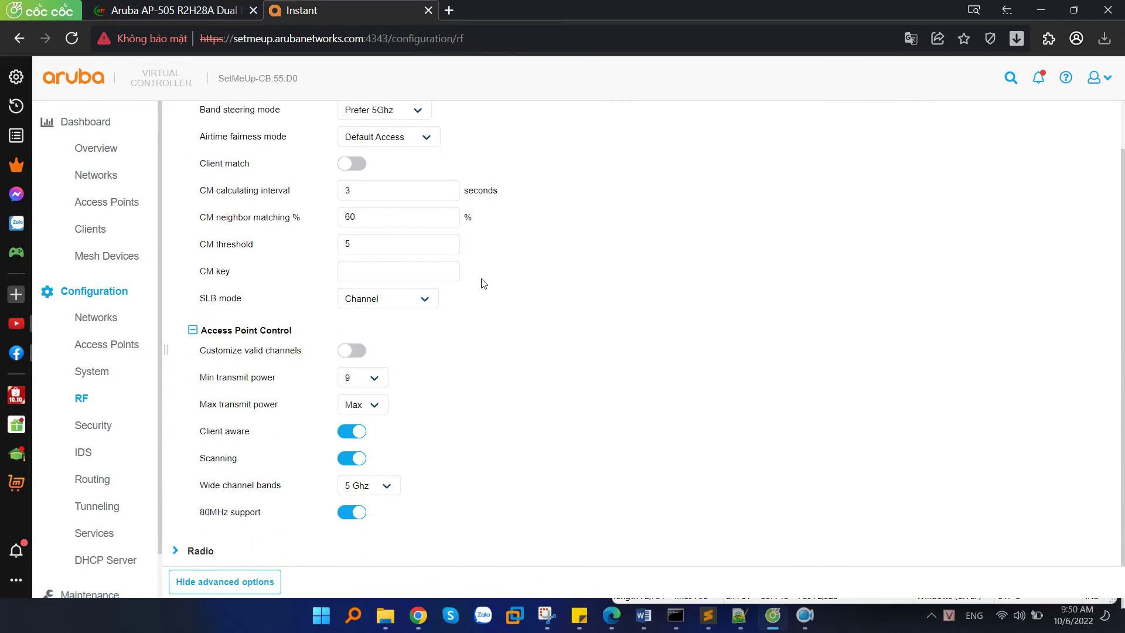
# Expand Radio profiles, highlight the 5 GHz and Secondary 5 GHz sections, and select the 2.4 GHz default.
pyautogui.click(193, 552)
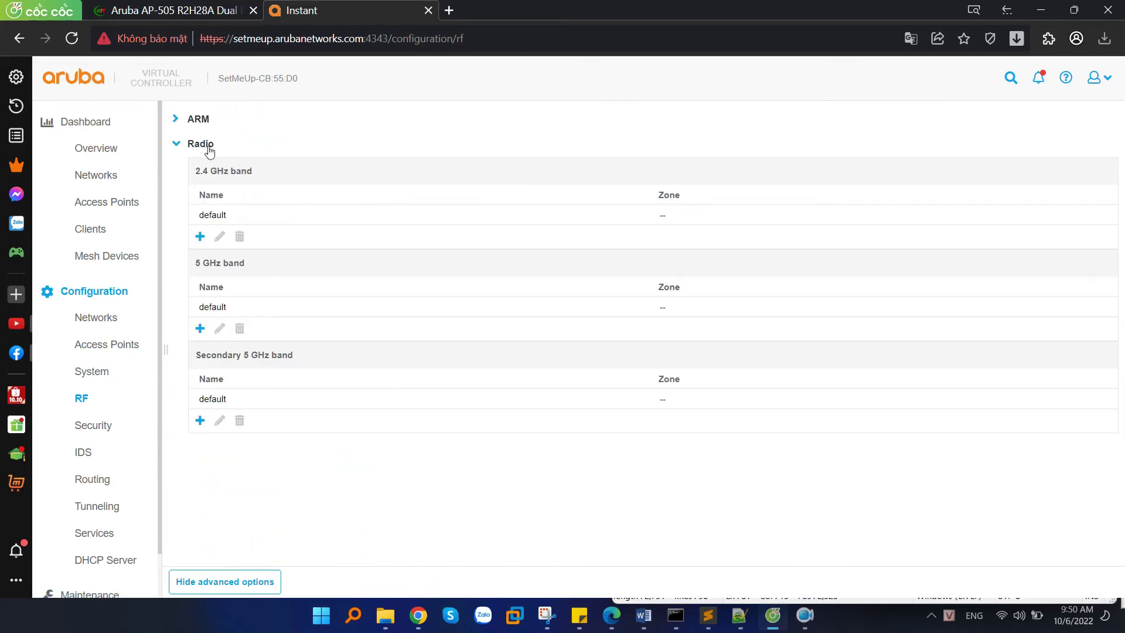
pyautogui.click(228, 215)
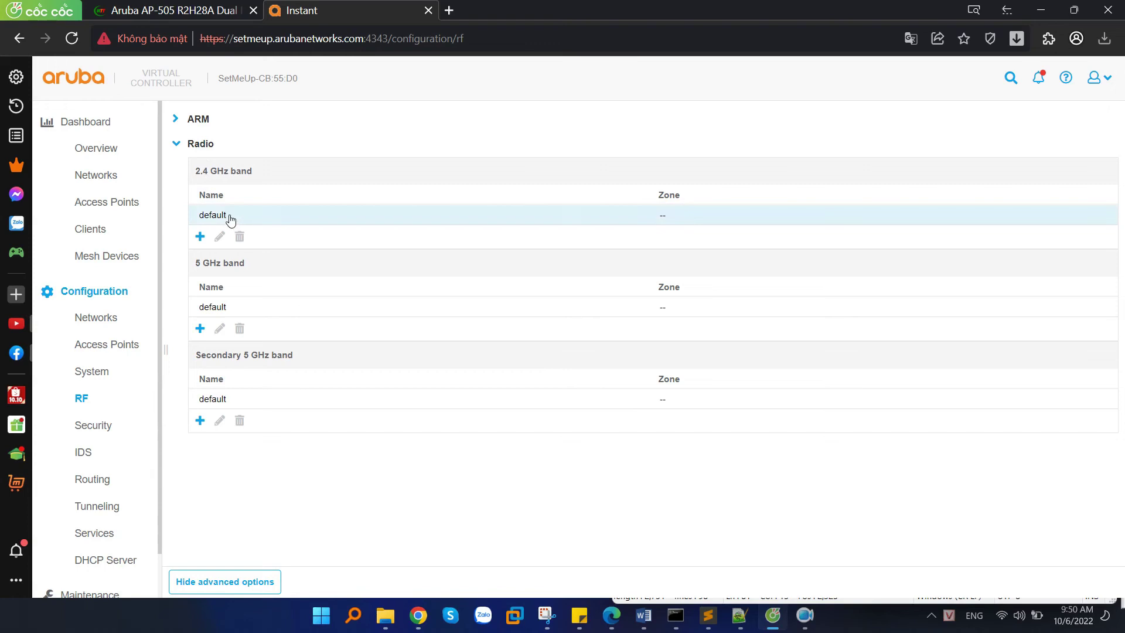
pyautogui.moveTo(207, 171); pyautogui.dragTo(287, 356)
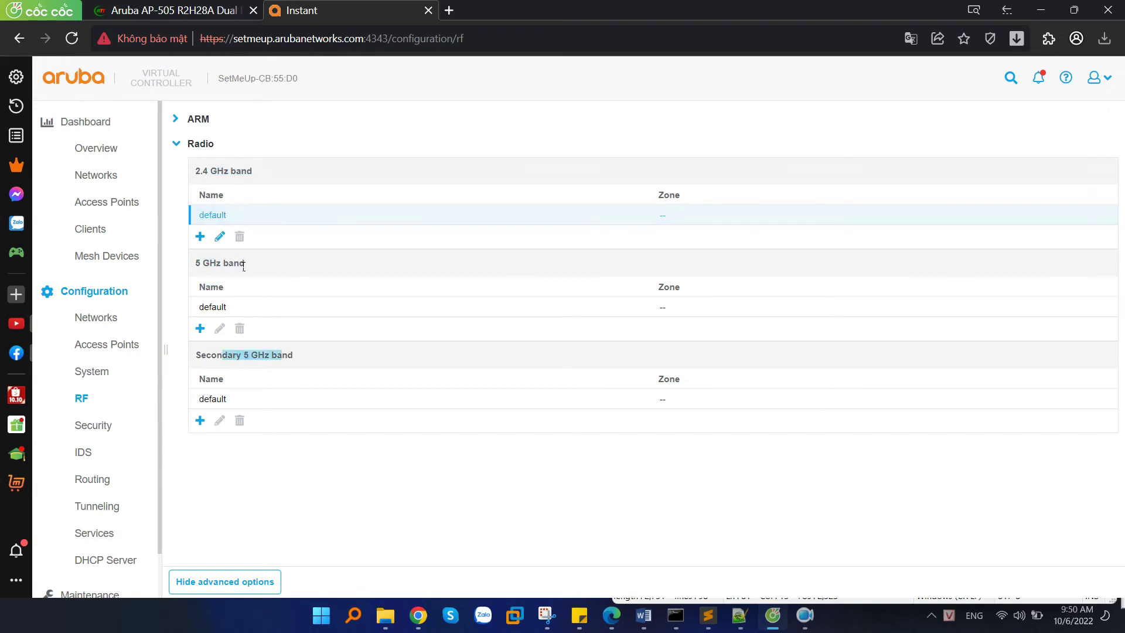
pyautogui.moveTo(248, 264); pyautogui.dragTo(168, 263)
pyautogui.click(258, 180)
pyautogui.click(215, 233)
pyautogui.click(224, 220)
# Open the 2.4 GHz default profile, highlighting Max power and listing the minimum power values.
pyautogui.click(220, 237)
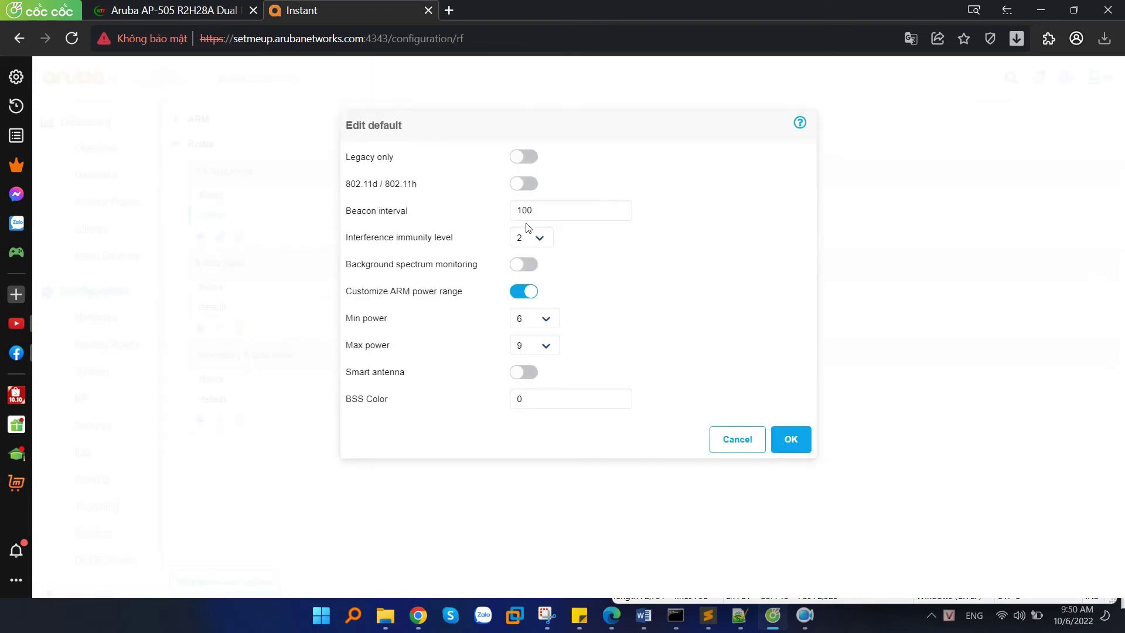
pyautogui.moveTo(345, 350); pyautogui.dragTo(394, 350)
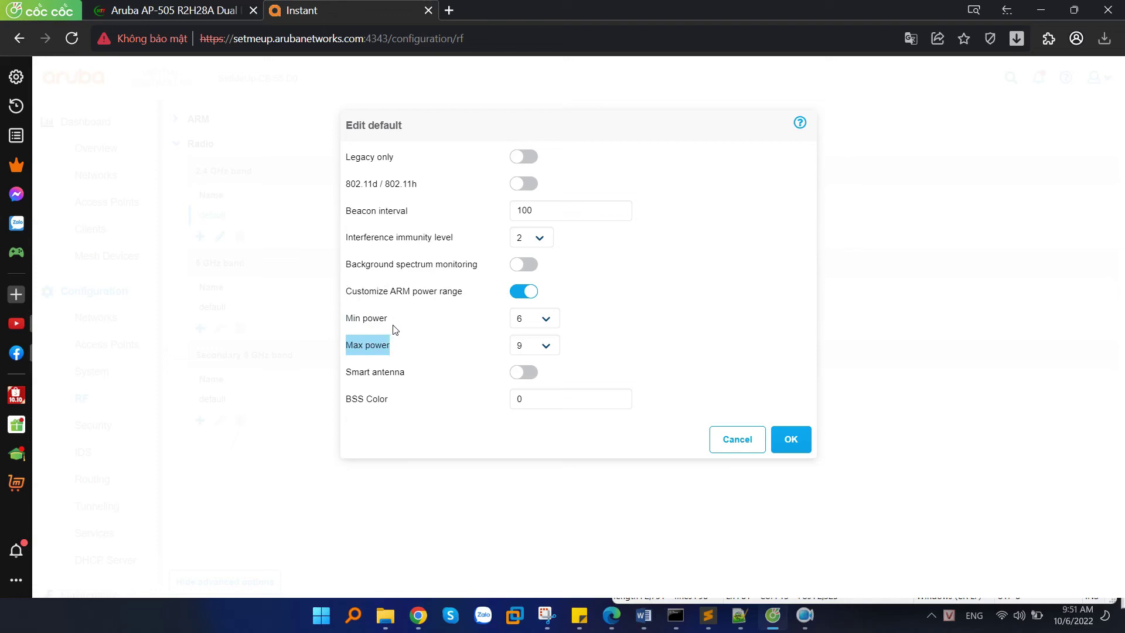
pyautogui.click(533, 322)
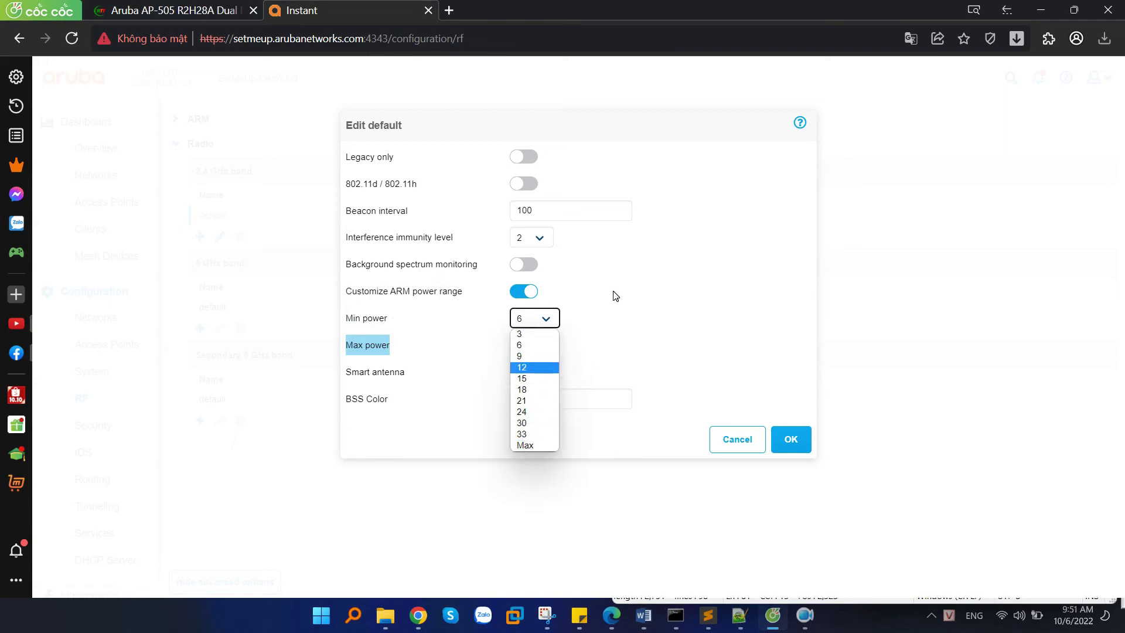
pyautogui.hotkey('ctrl', 'shift', 'Tab')
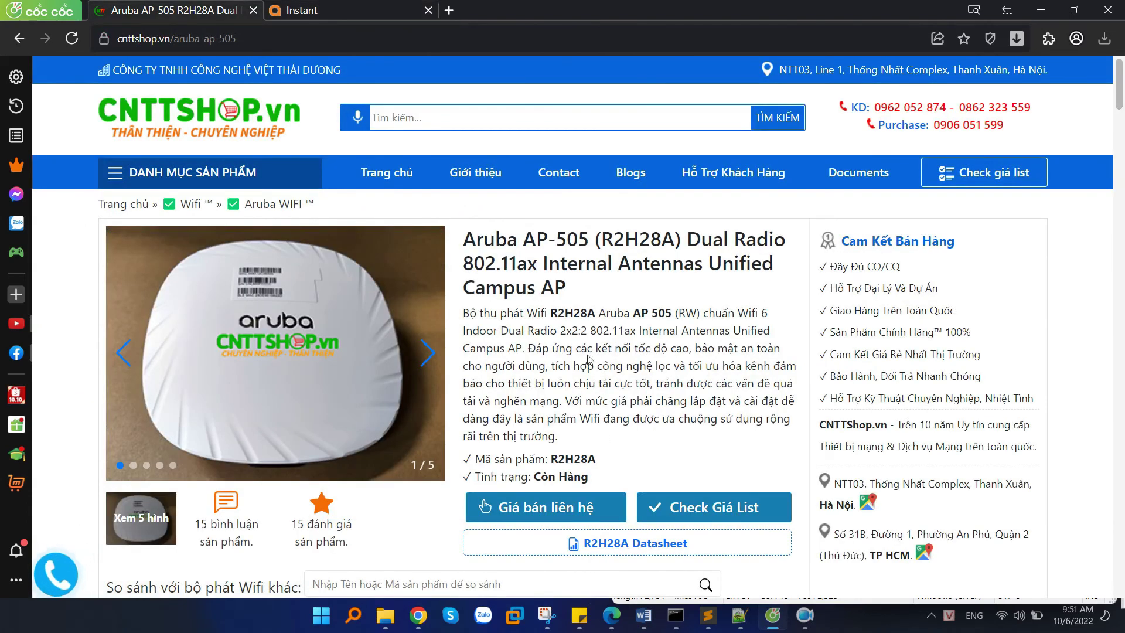
# Scroll the AP-505 spec sheet and highlight the 2.4 GHz maximum transmit power of +21 dBm.
pyautogui.scroll(-3, 588, 358)
pyautogui.moveTo(536, 94); pyautogui.dragTo(595, 97)
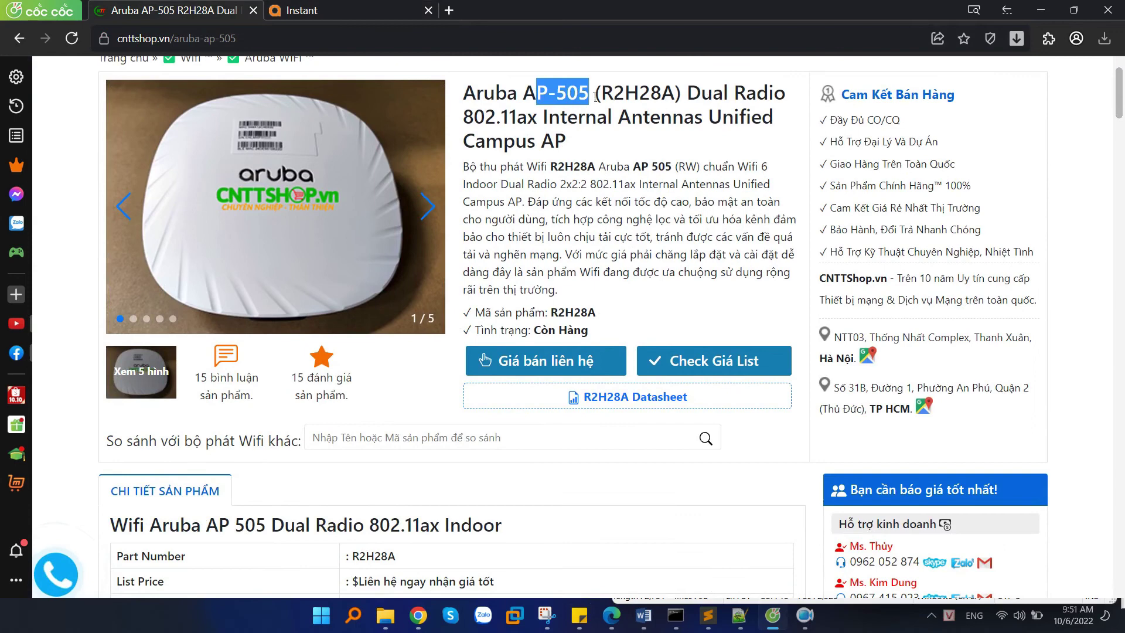
pyautogui.scroll(-20, 598, 258)
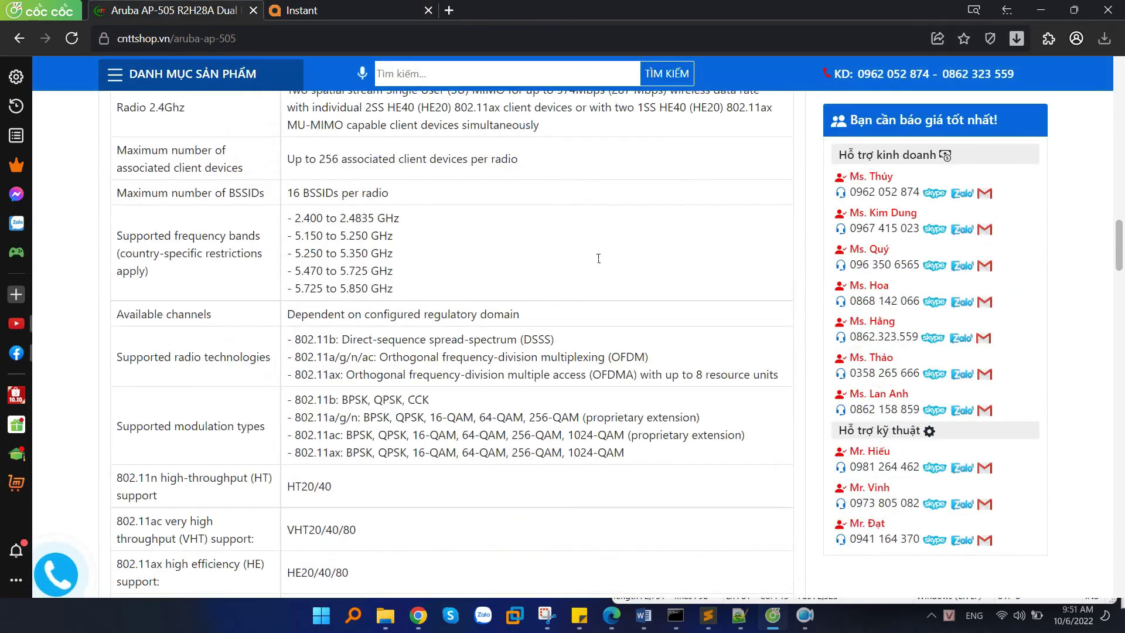
pyautogui.scroll(-10, 596, 258)
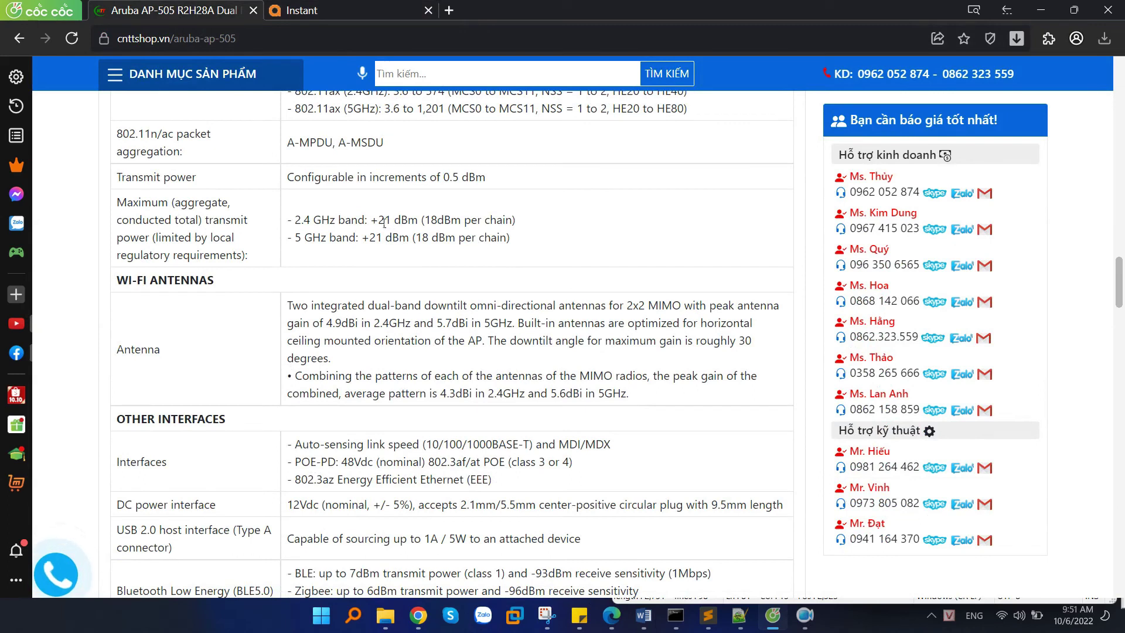
pyautogui.moveTo(371, 225); pyautogui.dragTo(408, 224)
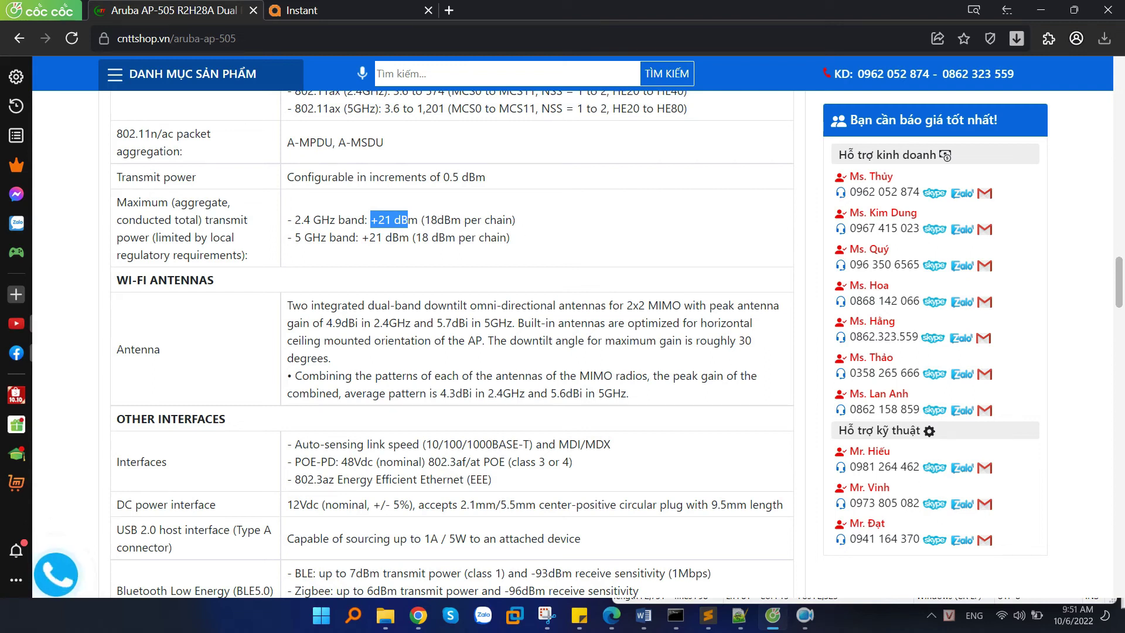
pyautogui.hotkey('alt', 'Tab')
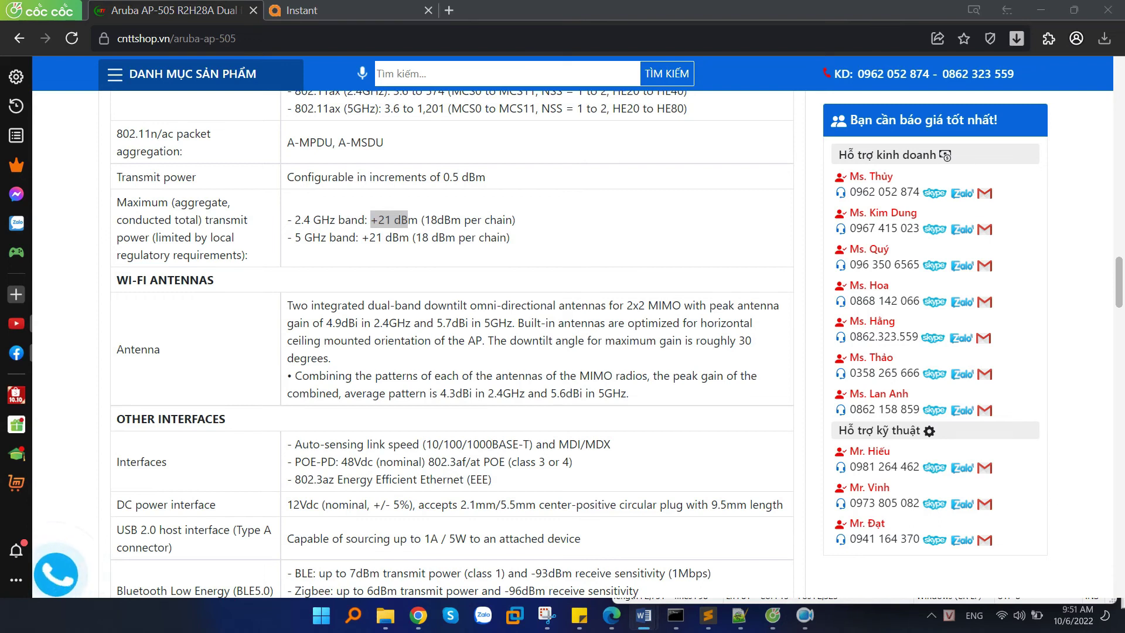
# Highlight the Power Sources notes: 802.3af class 3 PoE works but disables the USB port.
pyautogui.scroll(-1, 367, 351)
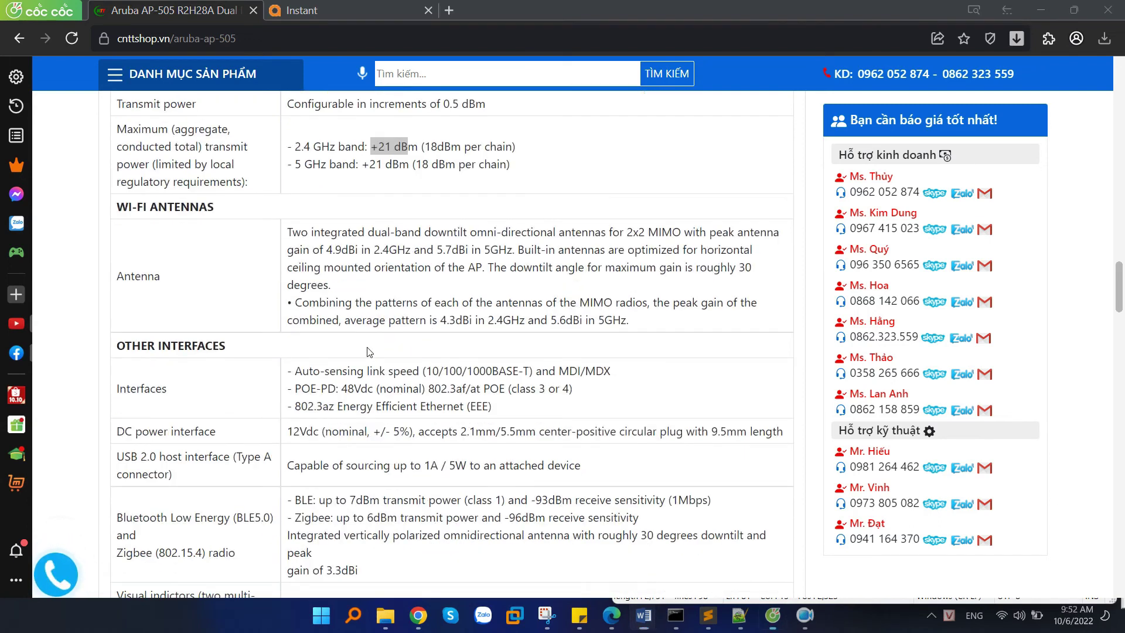
pyautogui.scroll(-7, 367, 352)
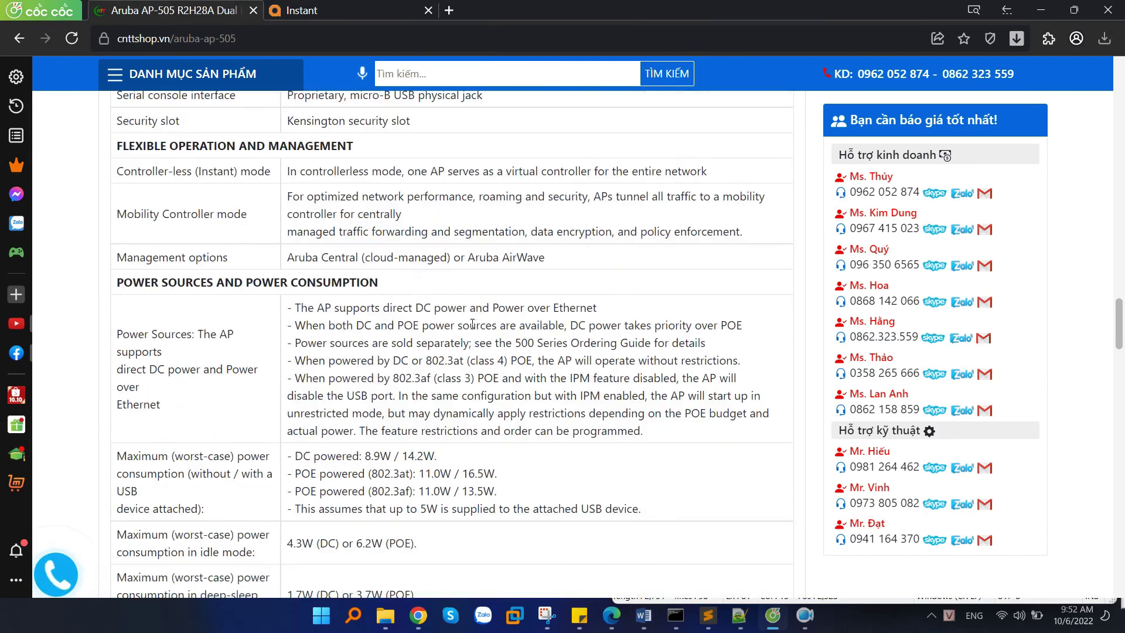
pyautogui.moveTo(117, 333); pyautogui.dragTo(204, 345)
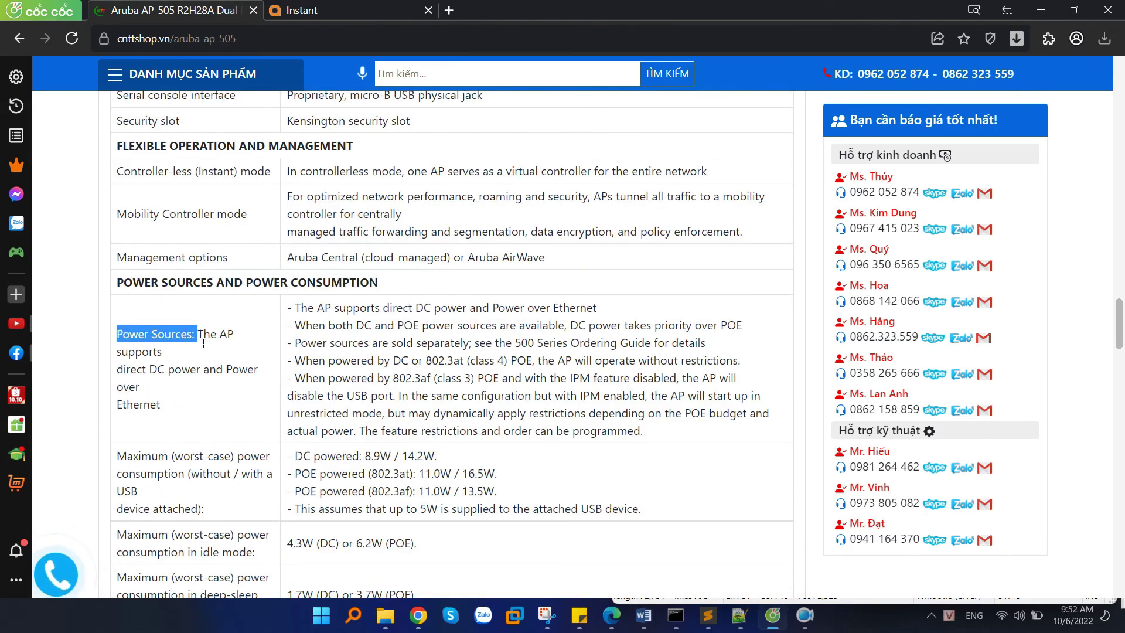
pyautogui.scroll(-1, 208, 340)
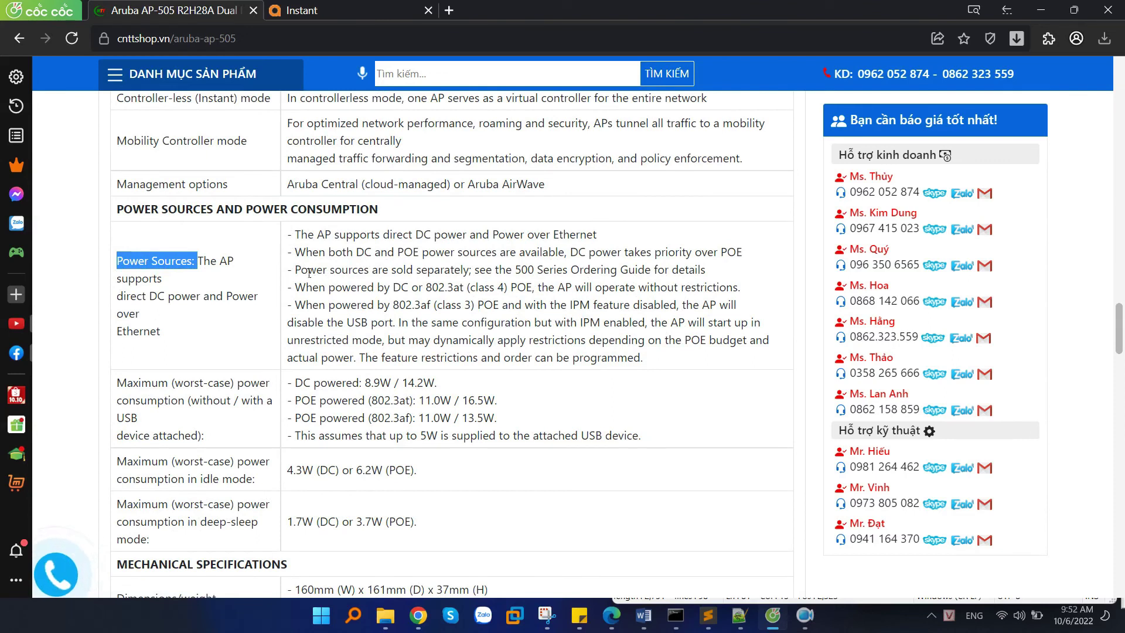
pyautogui.moveTo(300, 292); pyautogui.dragTo(762, 291)
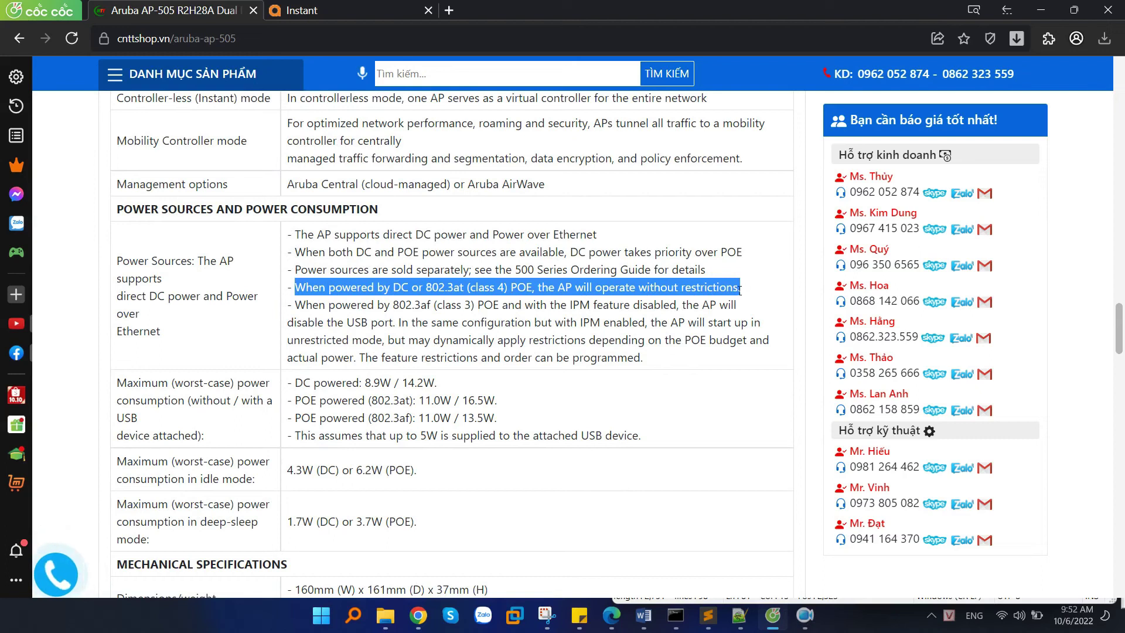
pyautogui.moveTo(295, 305); pyautogui.dragTo(504, 310)
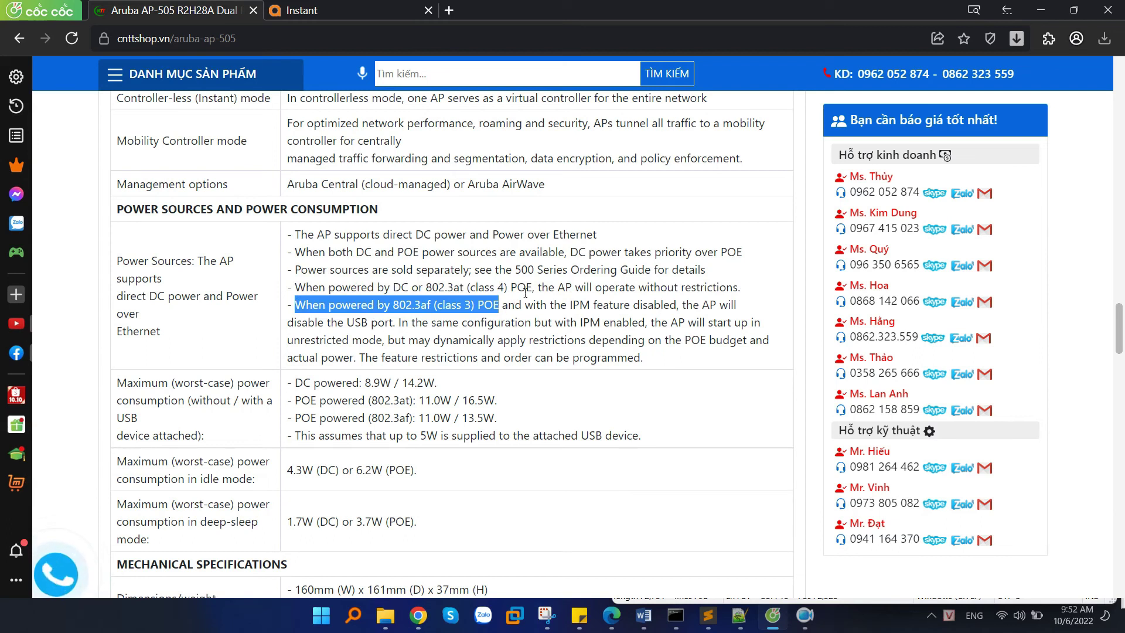
pyautogui.moveTo(571, 311); pyautogui.dragTo(384, 324)
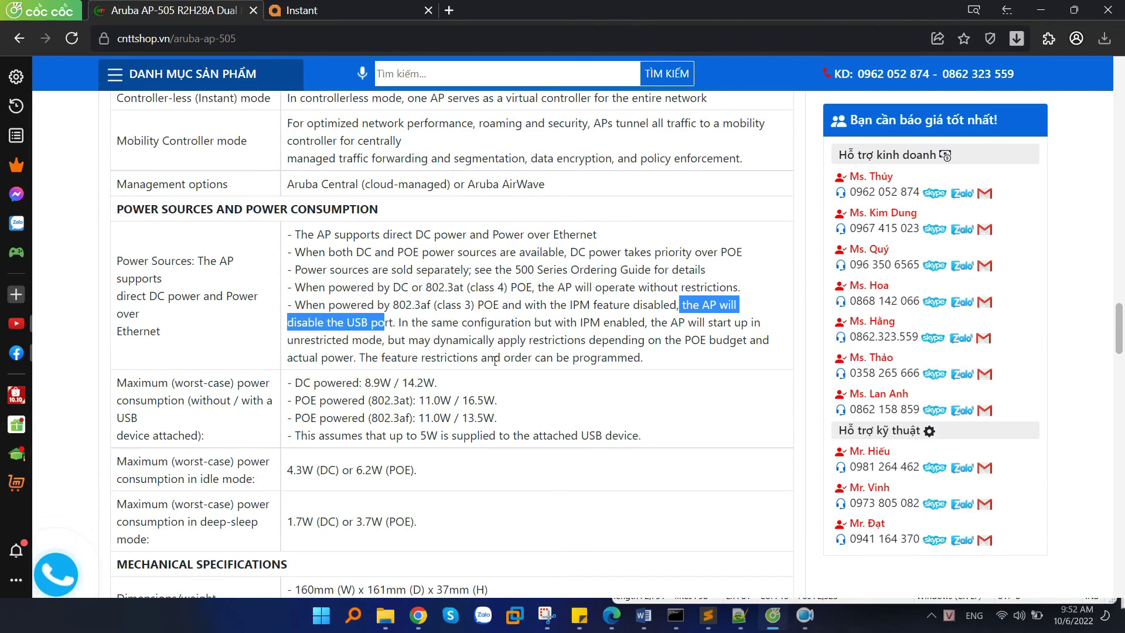
pyautogui.scroll(-1, 495, 361)
pyautogui.hotkey('ctrl', 'Tab')
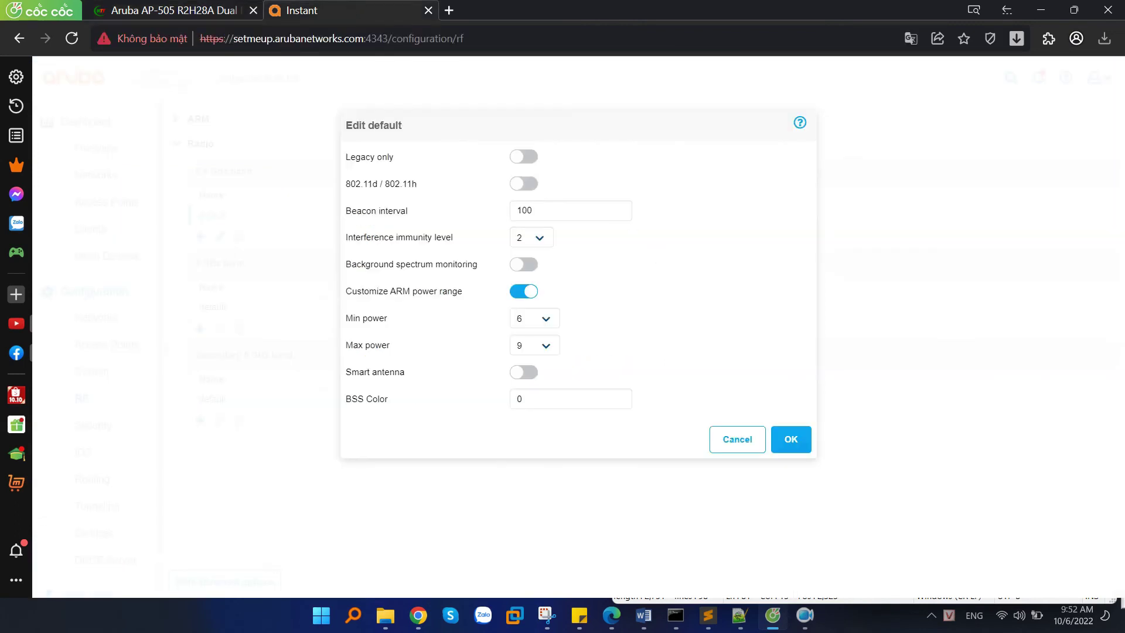
# Switch to the draw.io diagram of four access points with overlapping dashed coverage circles.
pyautogui.hotkey('alt', 'Tab')
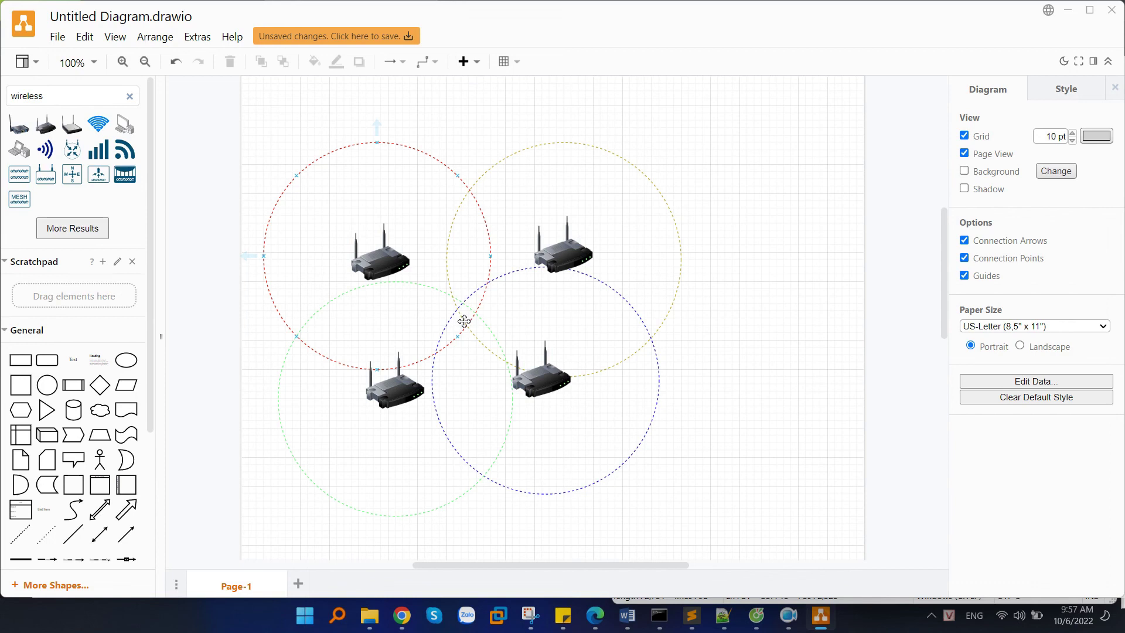
# Rotate the top-right yellow coverage circle about 6° and enlarge it, then minimize draw.io.
pyautogui.click(494, 306)
pyautogui.click(666, 188)
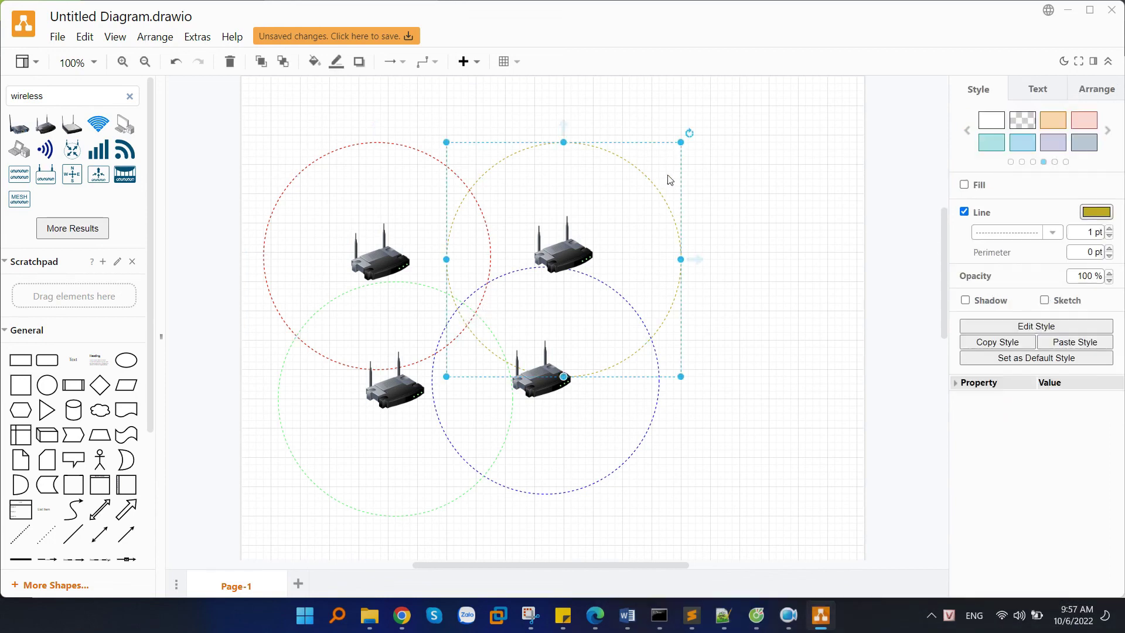
pyautogui.moveTo(688, 132); pyautogui.dragTo(770, 99)
pyautogui.moveTo(697, 154); pyautogui.dragTo(661, 218)
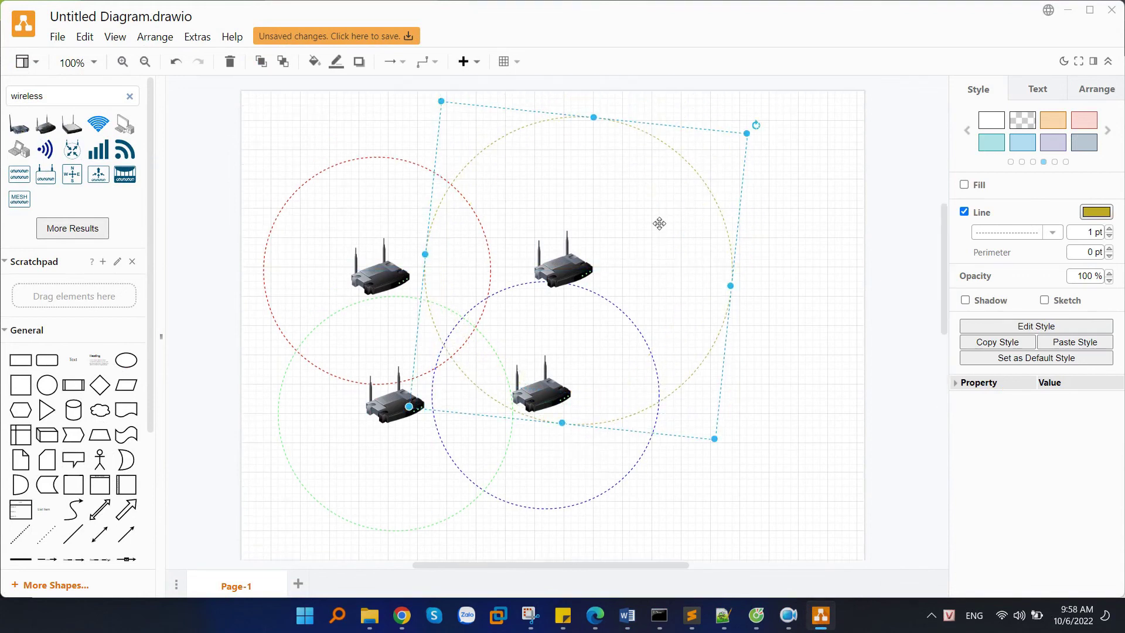
pyautogui.click(462, 319)
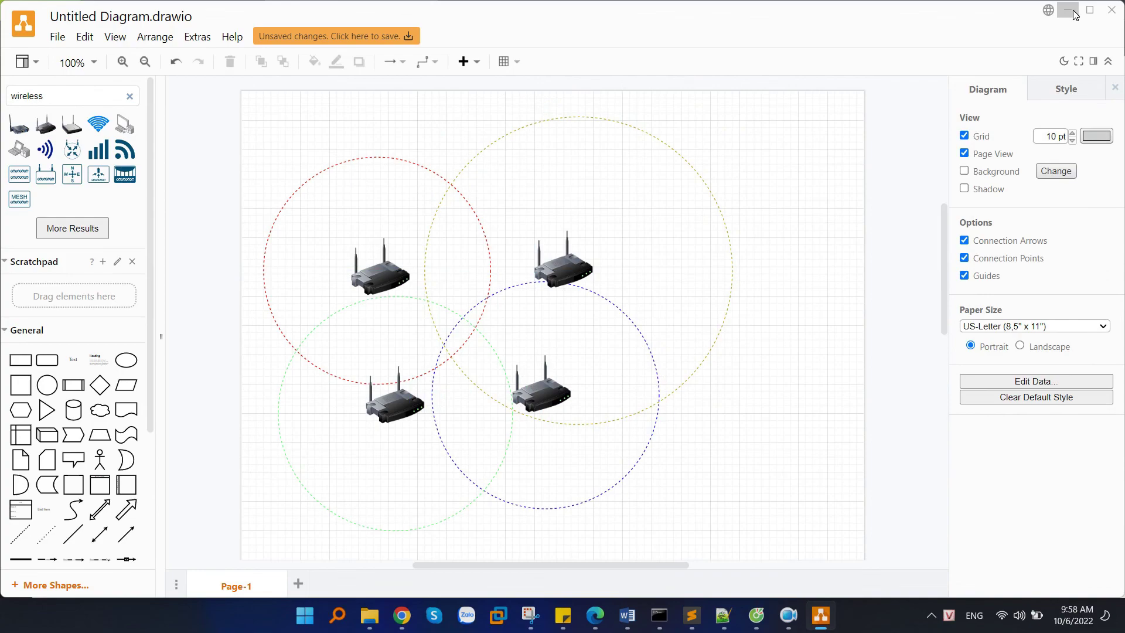
pyautogui.click(1075, 14)
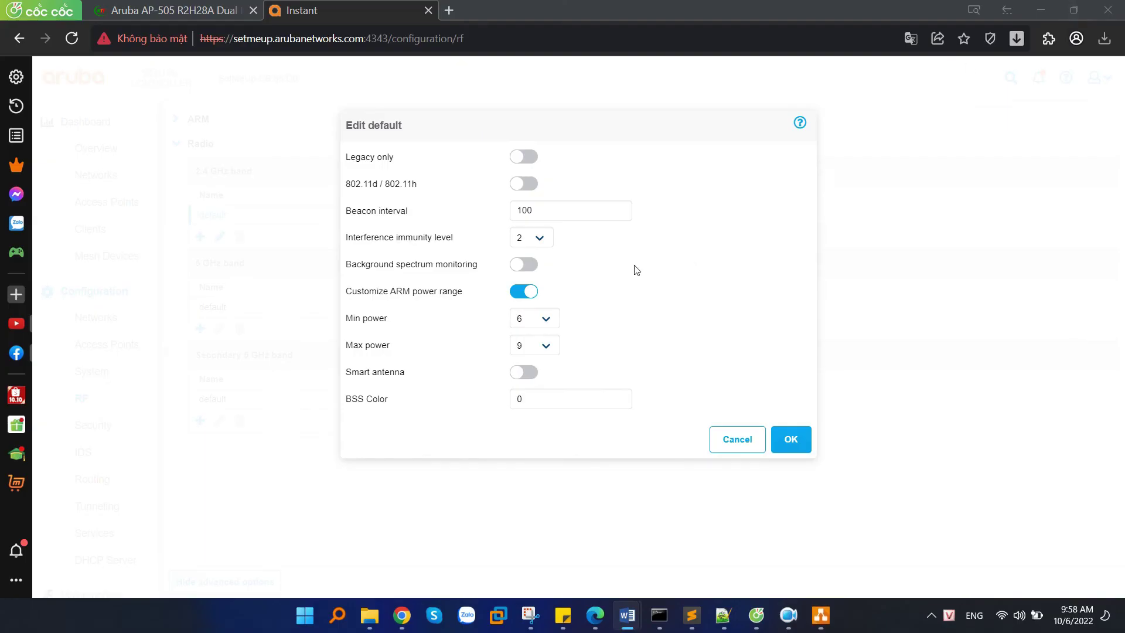
# Check the 2.4 GHz default profile's minimum power list, keep 6, and cancel the editor.
pyautogui.click(547, 321)
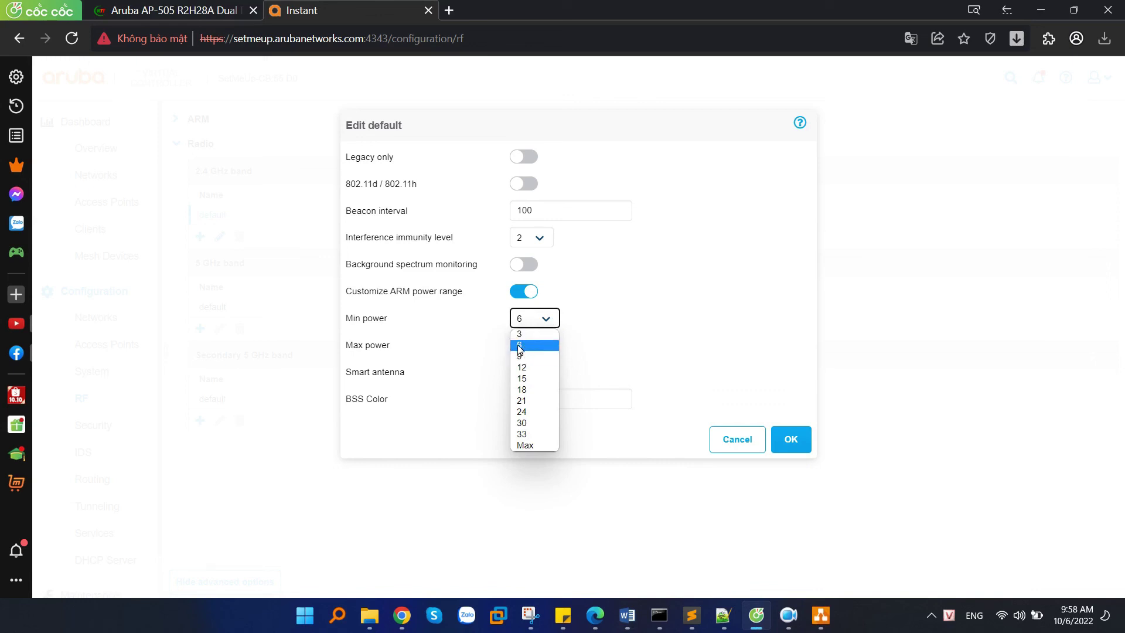
pyautogui.press('Return')
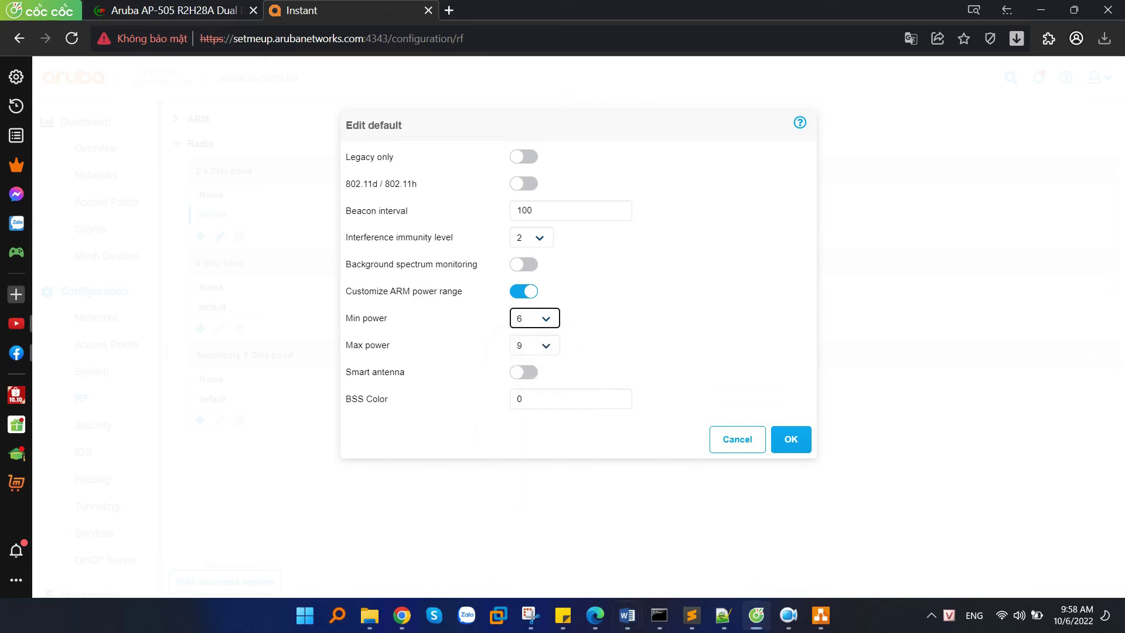
pyautogui.hotkey('alt', 'Tab')
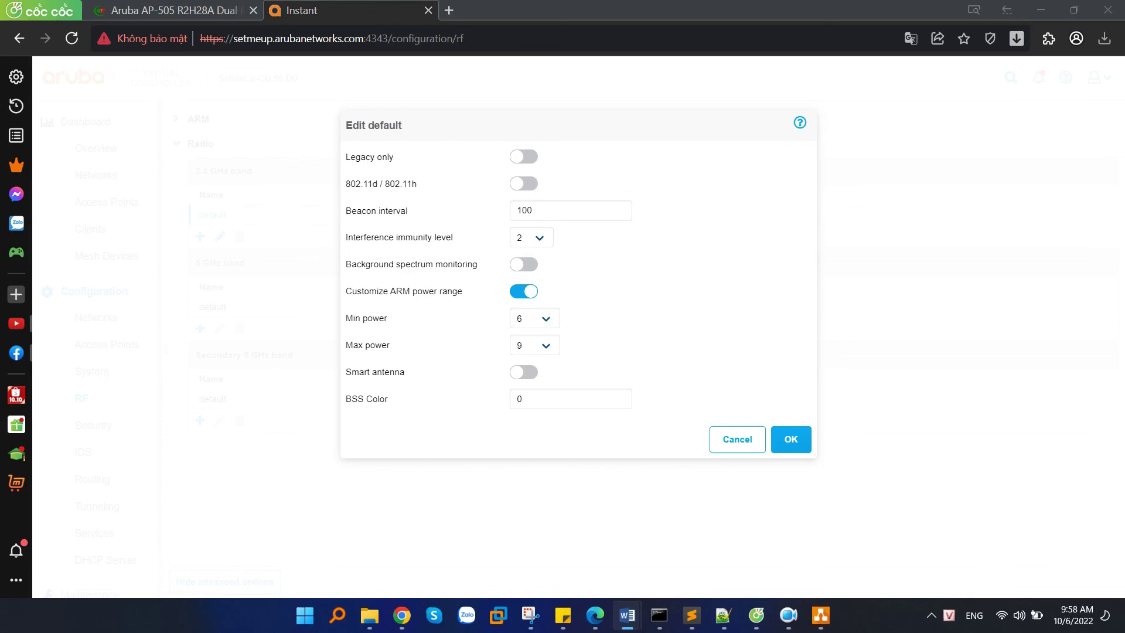
pyautogui.click(743, 441)
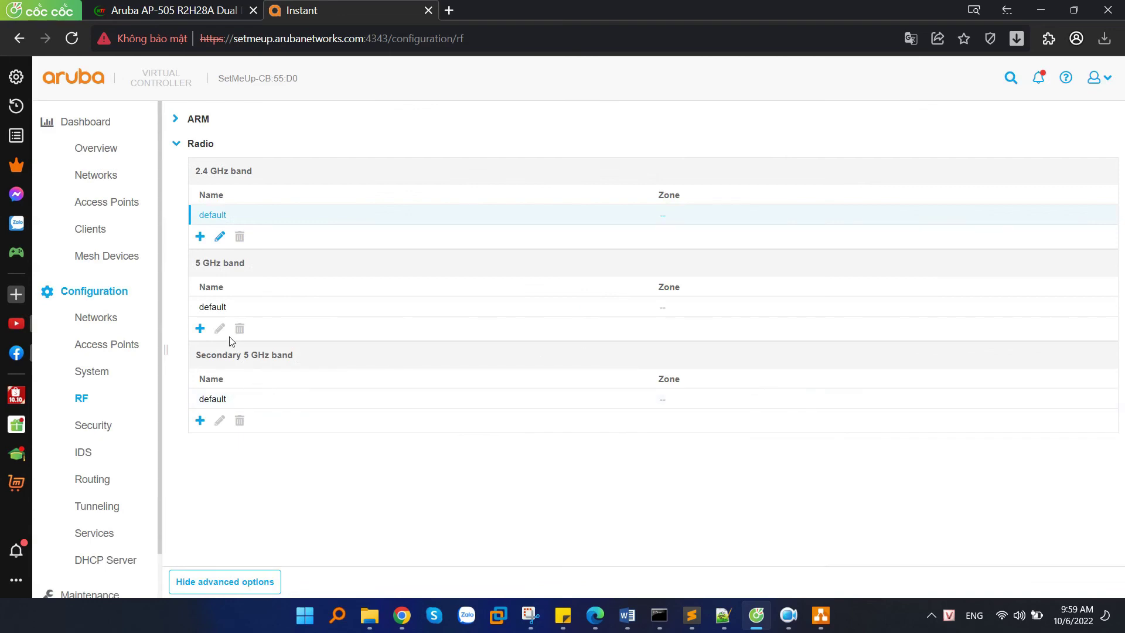
# Open the 5 GHz default profile to check its 12–18 power range, cancel, then go to Overview.
pyautogui.click(257, 310)
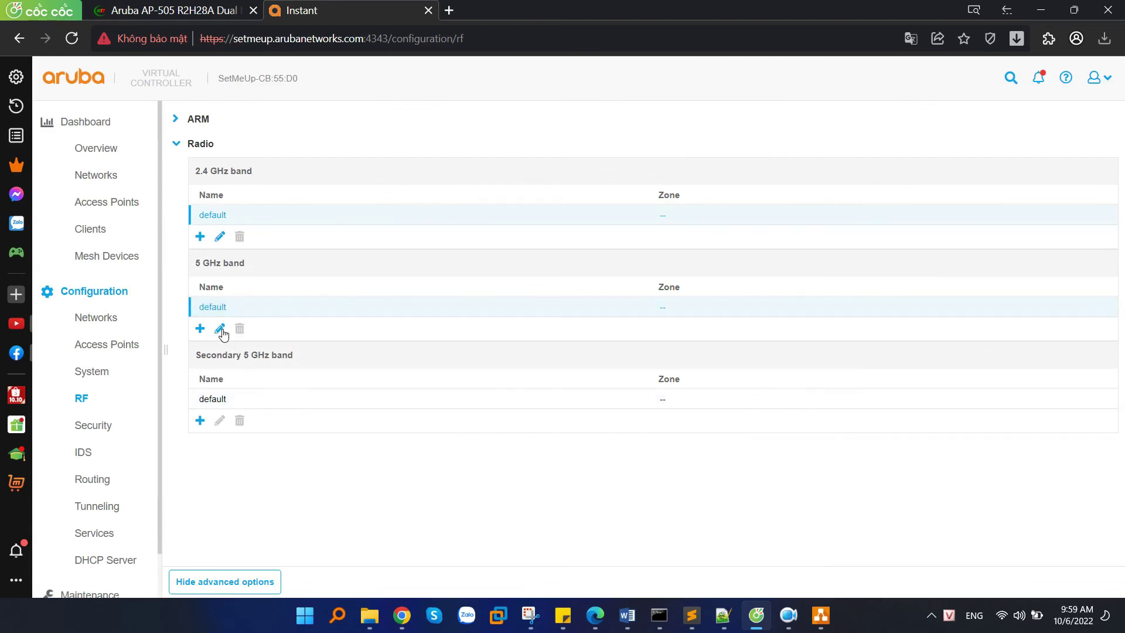
pyautogui.click(220, 330)
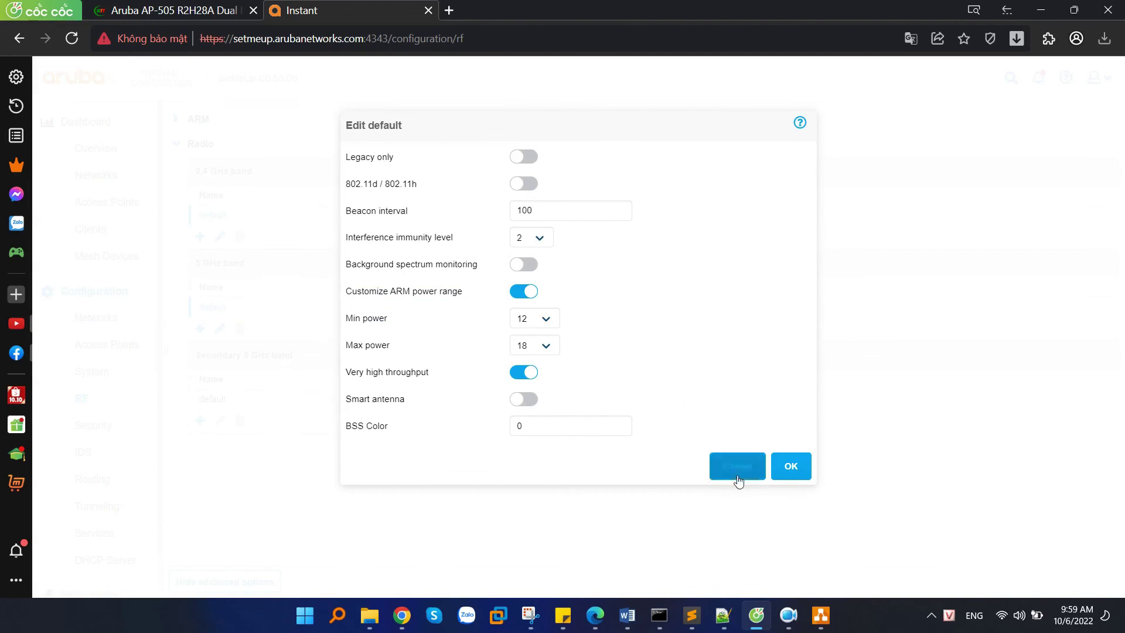
pyautogui.click(737, 480)
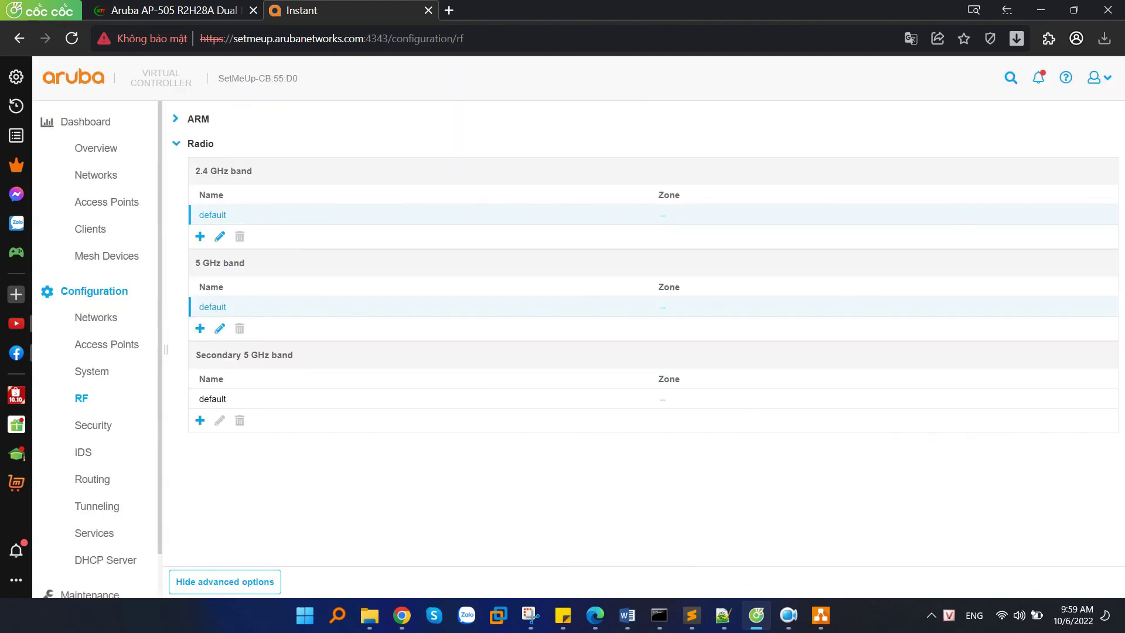
pyautogui.hotkey('alt', 'Tab')
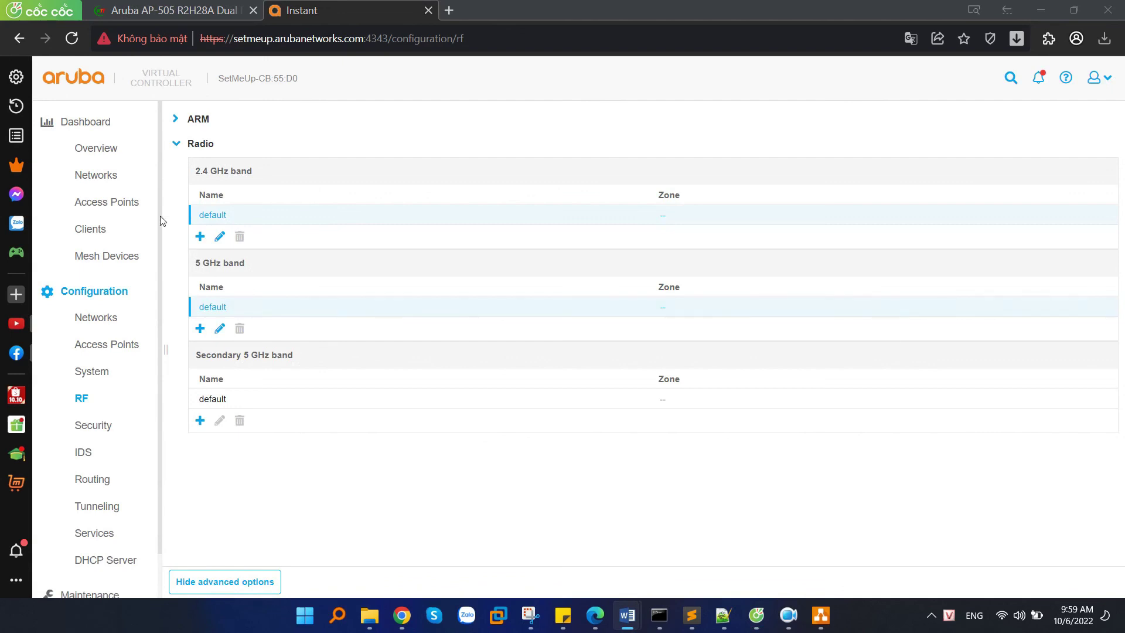
pyautogui.click(107, 150)
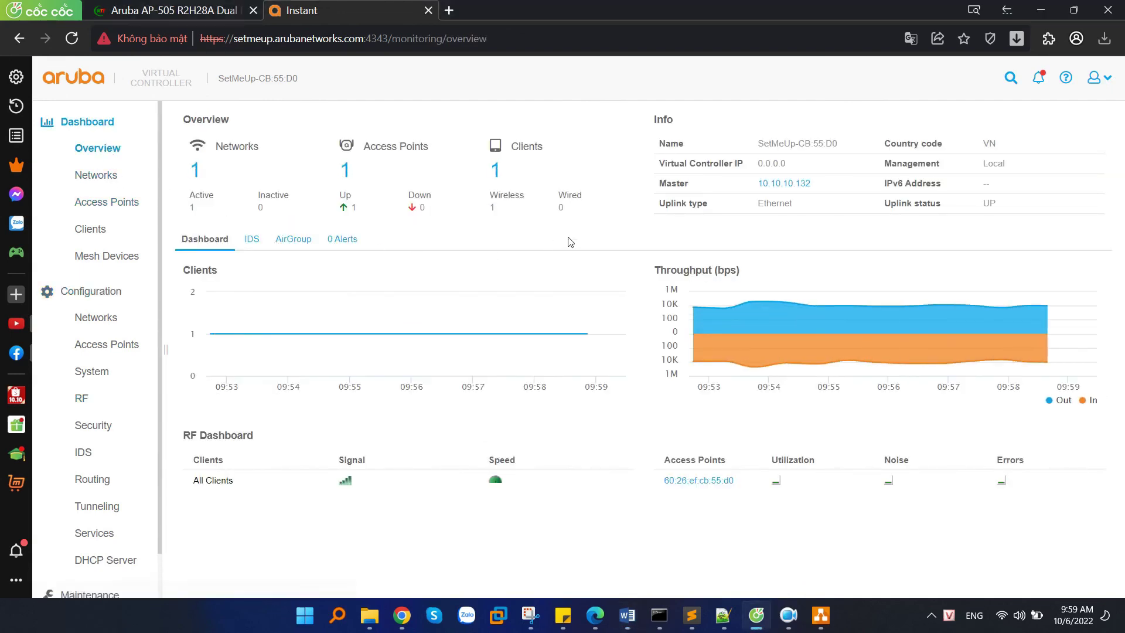